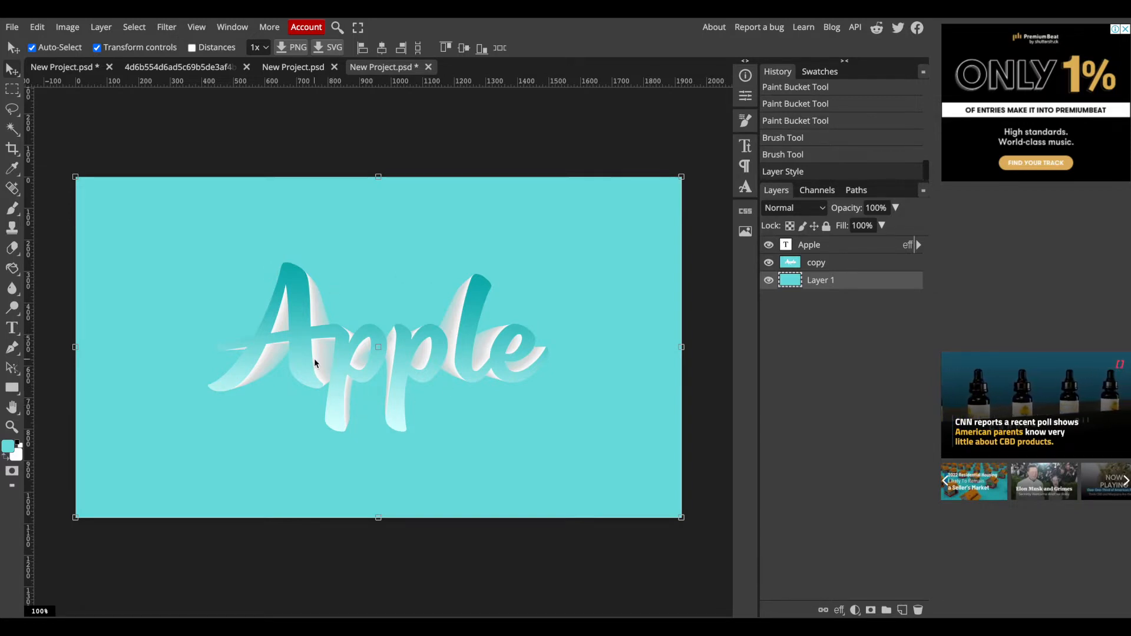
Step: Create a new Full HD project, 1920 × 1080 pixels, with a white background
left_click(11, 28)
left_click(31, 46)
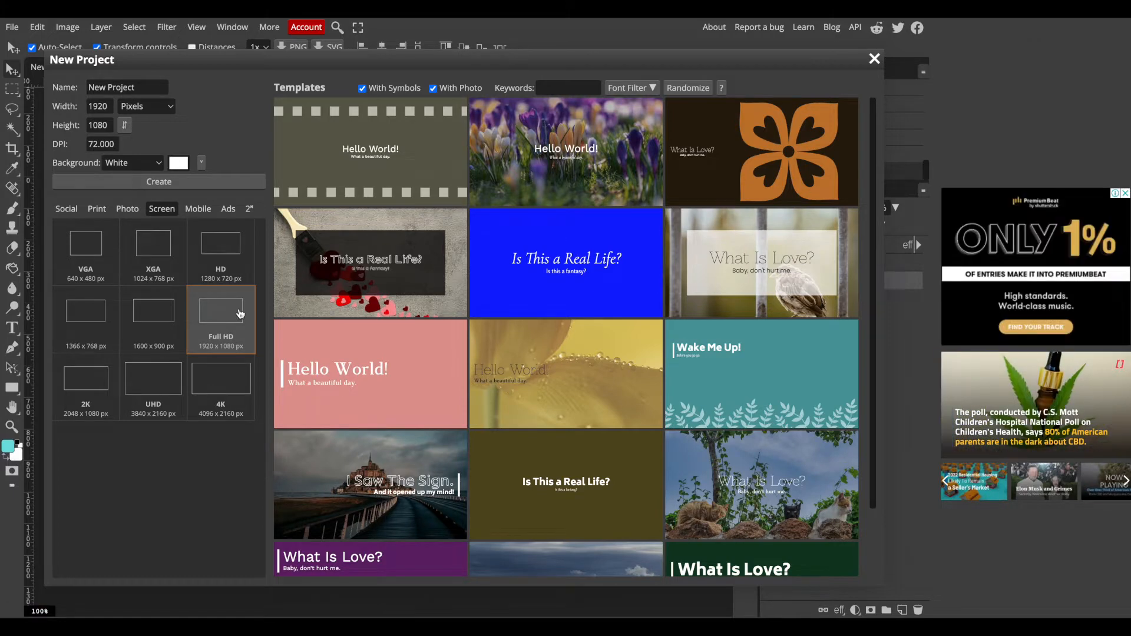
left_click(153, 184)
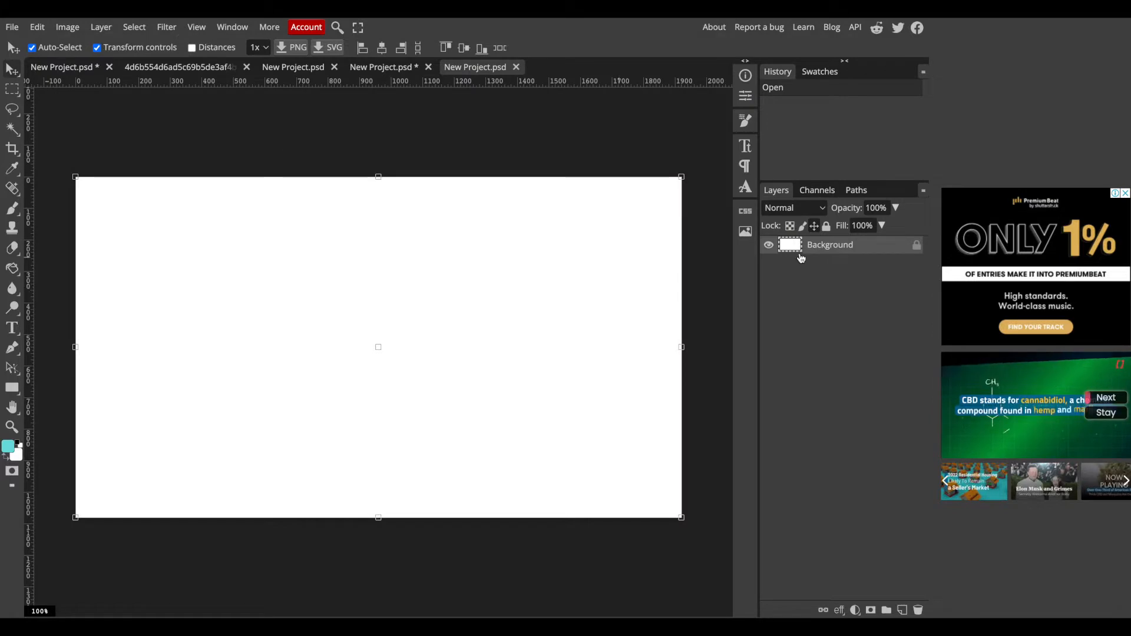
Step: Apply a Color Overlay layer style to the Background layer in muted yellow, hex dbdb69
double_click(889, 252)
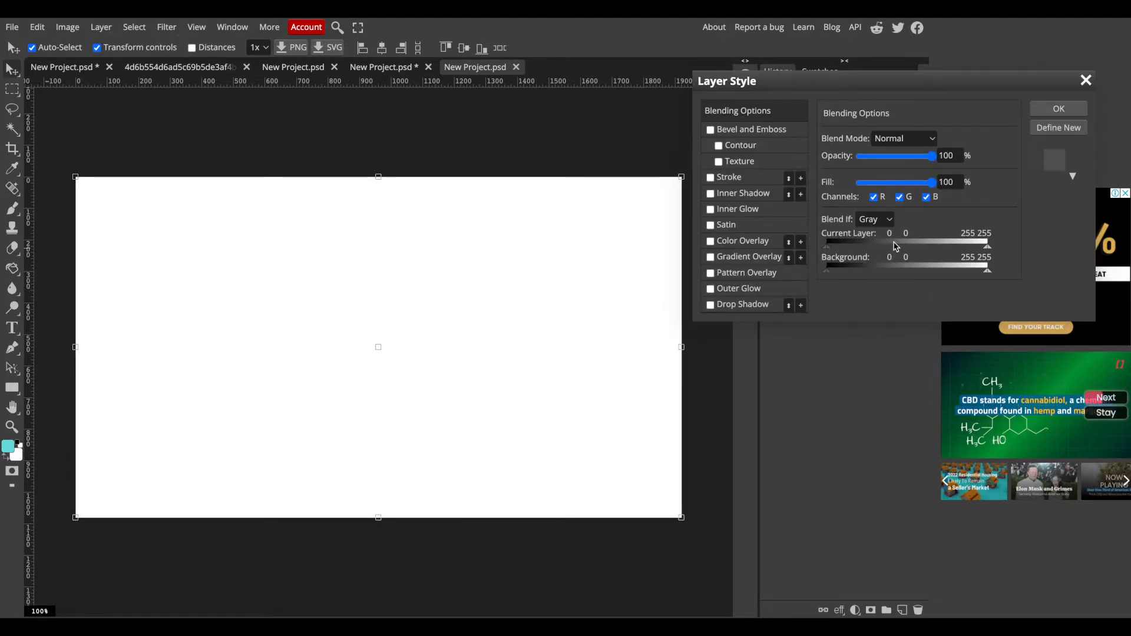
left_click(738, 242)
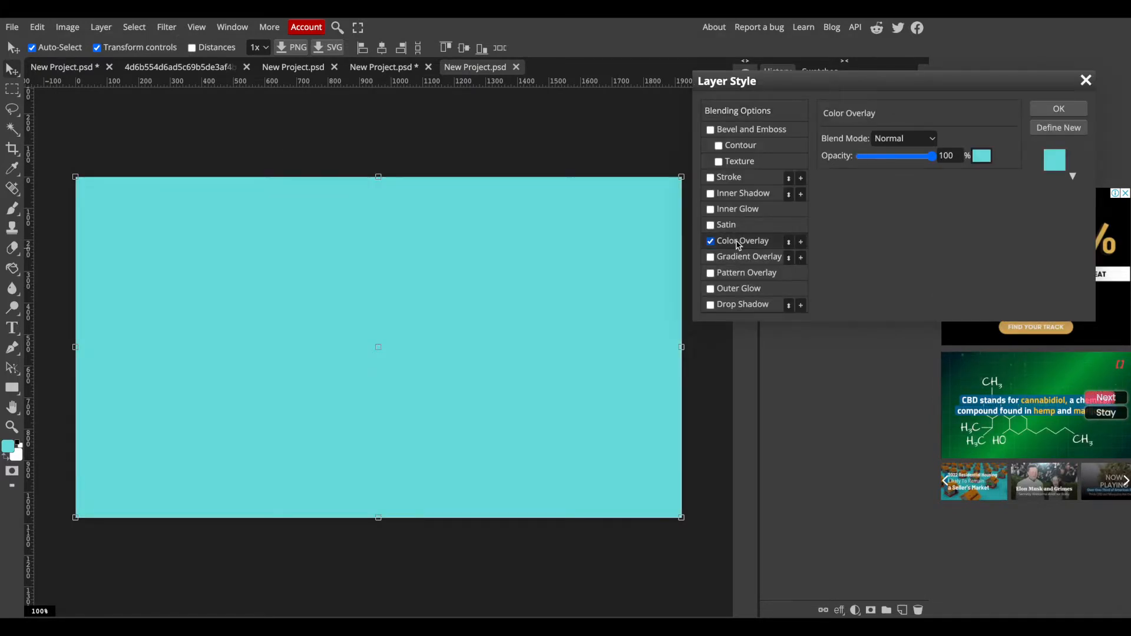
left_click(981, 156)
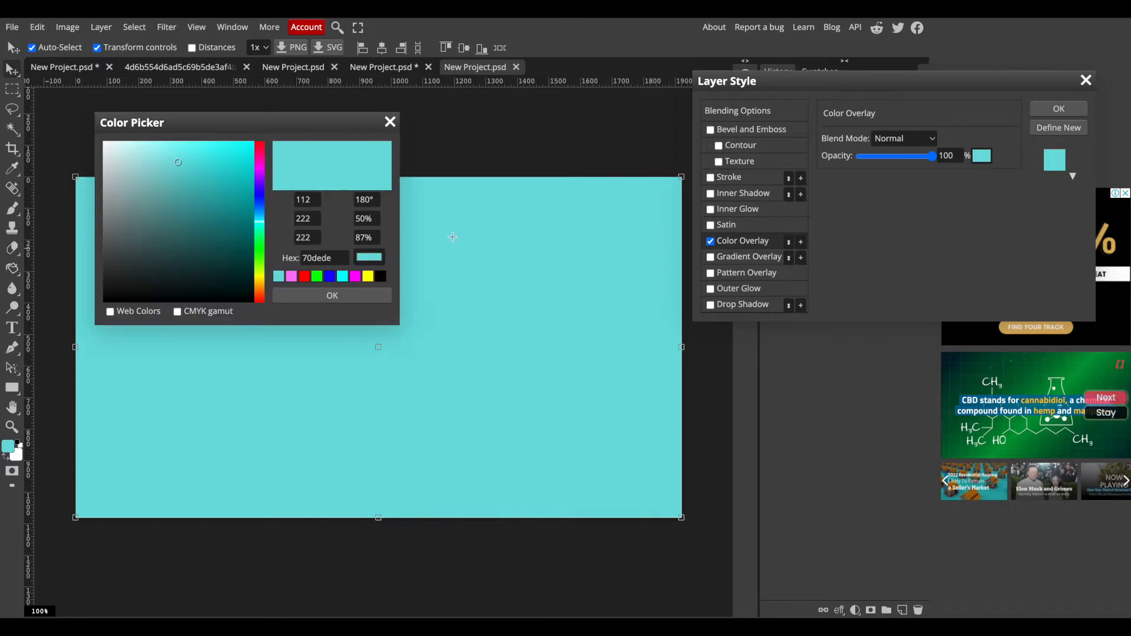
left_click_drag(258, 122, 445, 66)
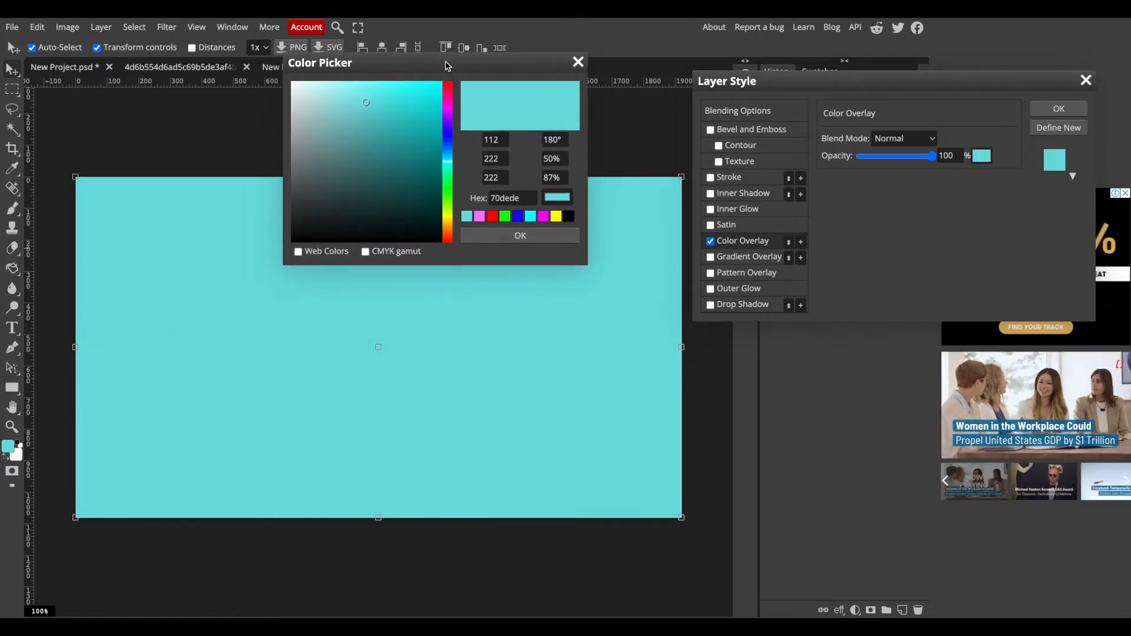
left_click(556, 218)
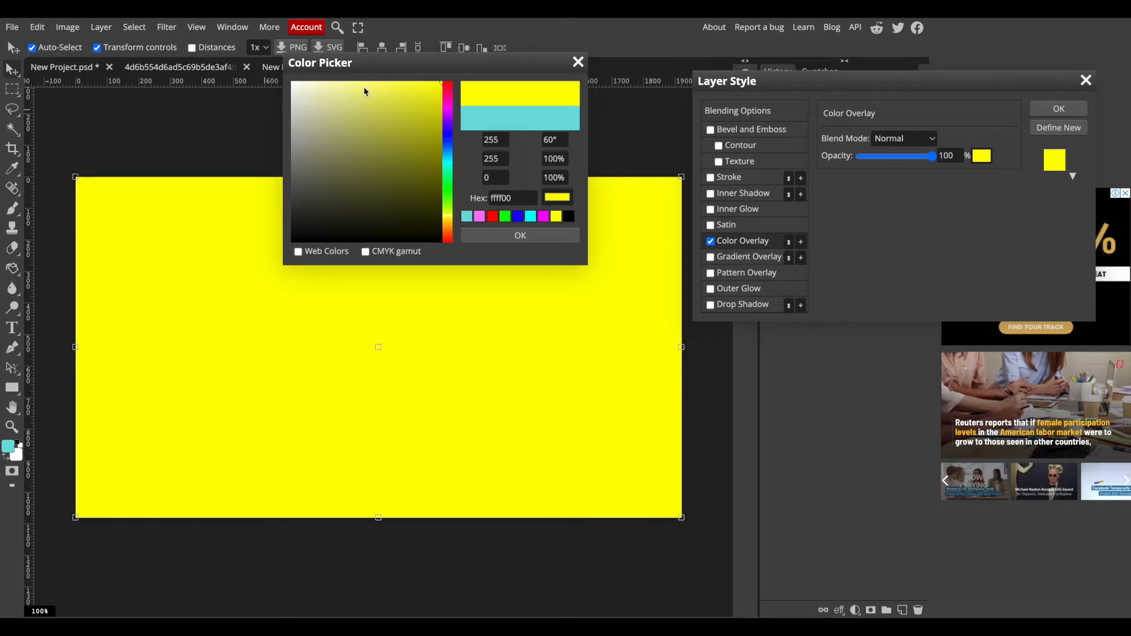
mouse_move(366, 86)
left_mouse_down()
mouse_move(347, 84)
mouse_move(370, 105)
left_mouse_up()
left_click(355, 112)
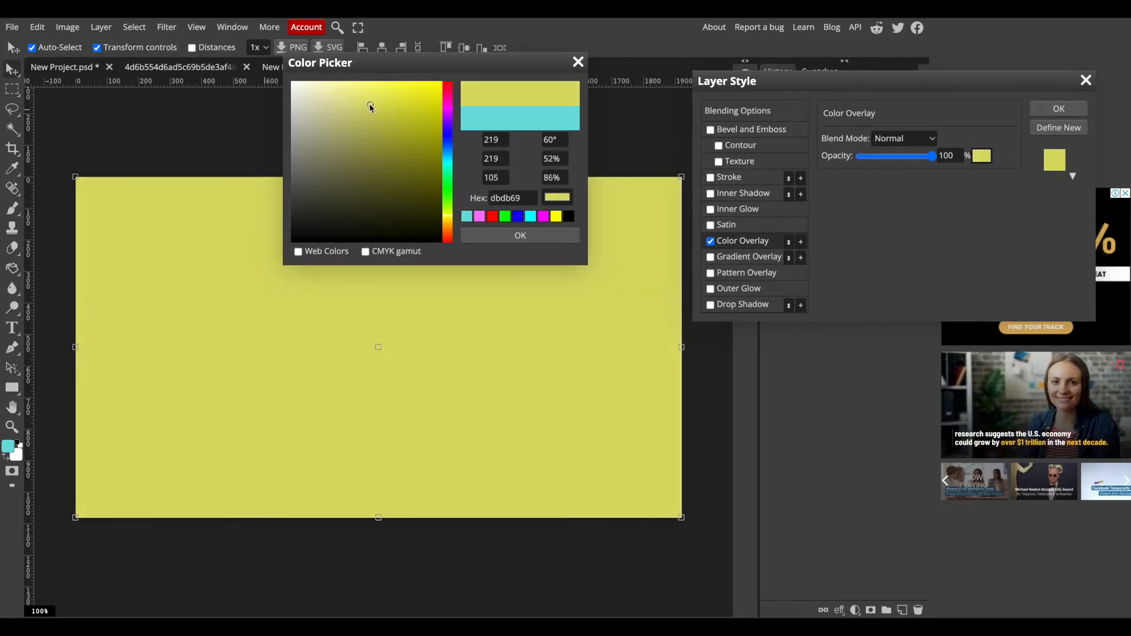
double_click(500, 199)
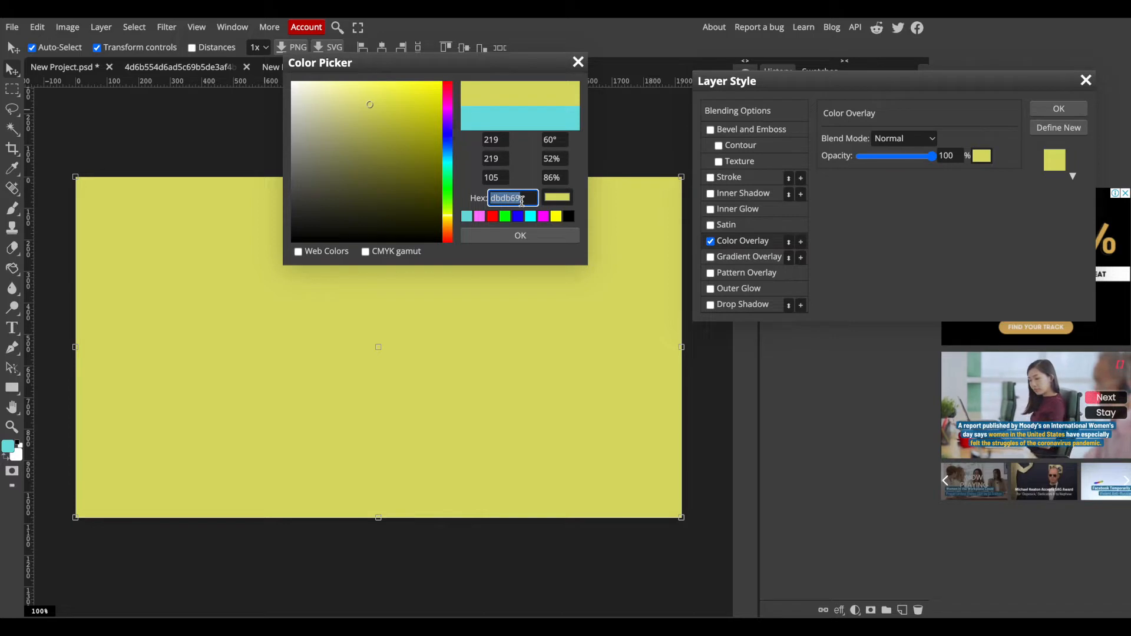
left_click(512, 239)
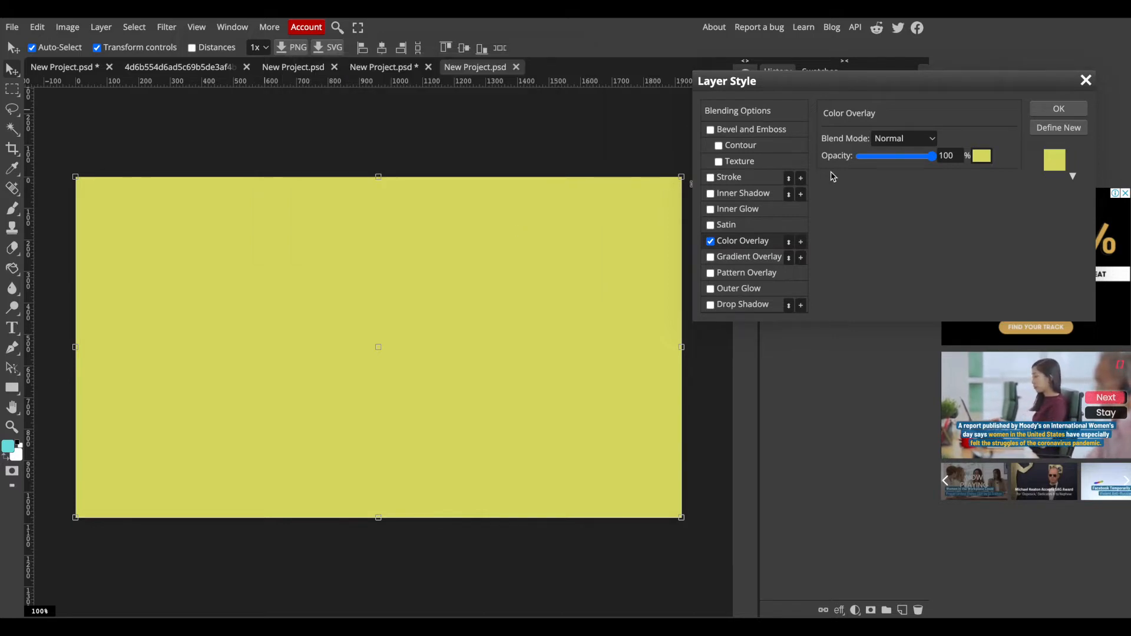
left_click(1045, 109)
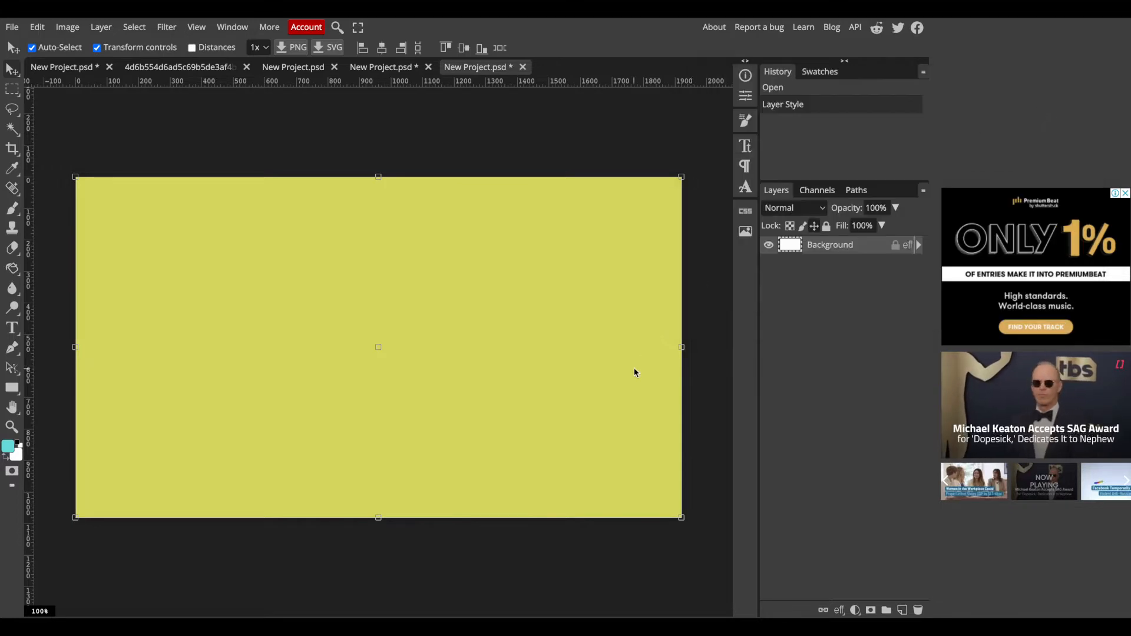
Step: Add the text "Panda" in white CinemaScript at 550 px and move it down toward the middle of the canvas
left_click(10, 328)
left_click(233, 313)
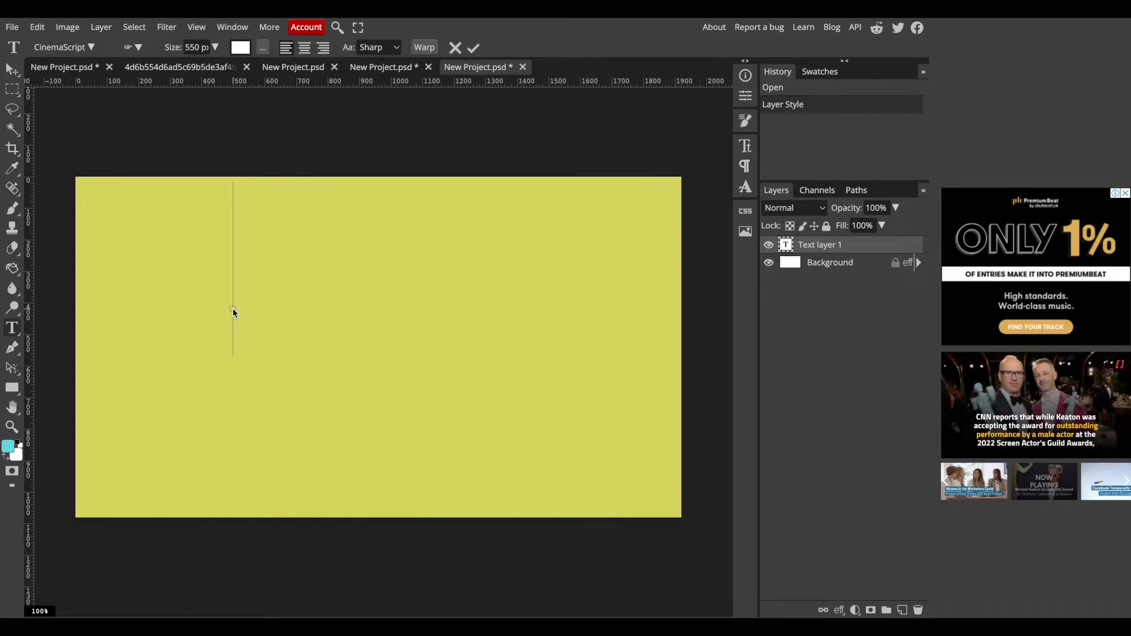
type("P")
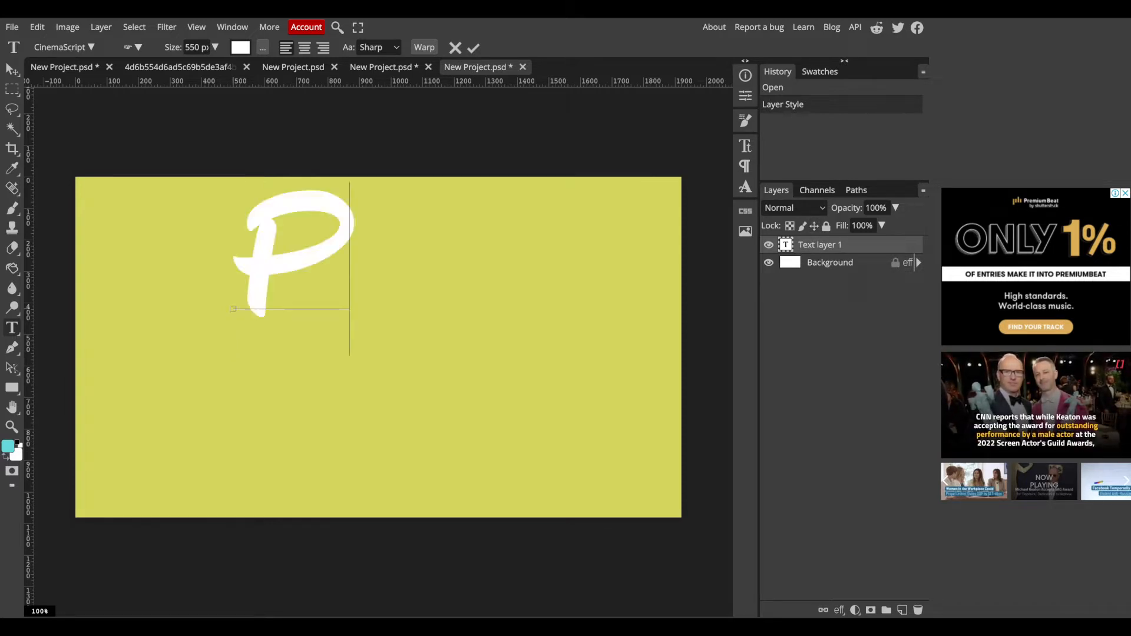
type("anda")
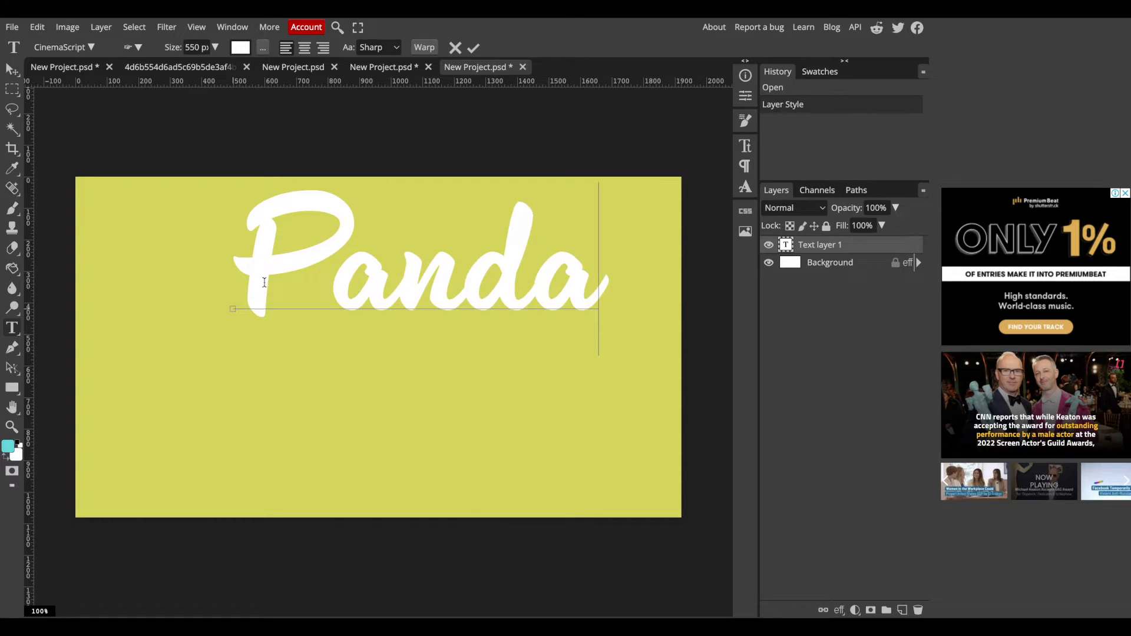
double_click(263, 274)
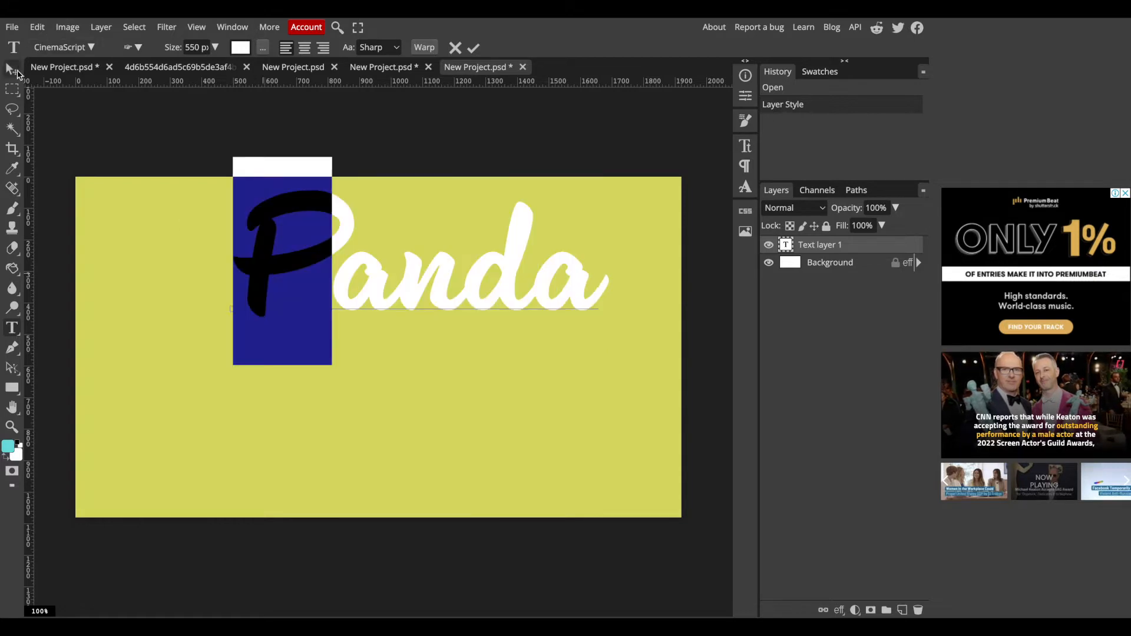
left_click(16, 72)
left_click_drag(373, 285, 355, 350)
Step: Set the font size of the whole "Panda" text to 700 px
double_click(316, 306)
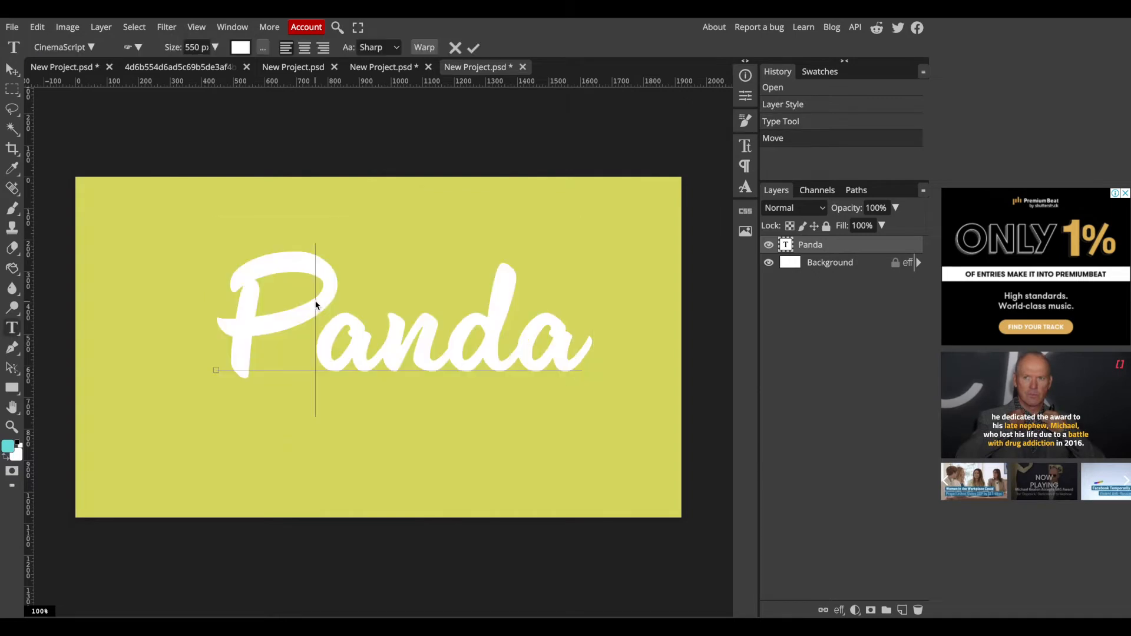
key("ctrl+a")
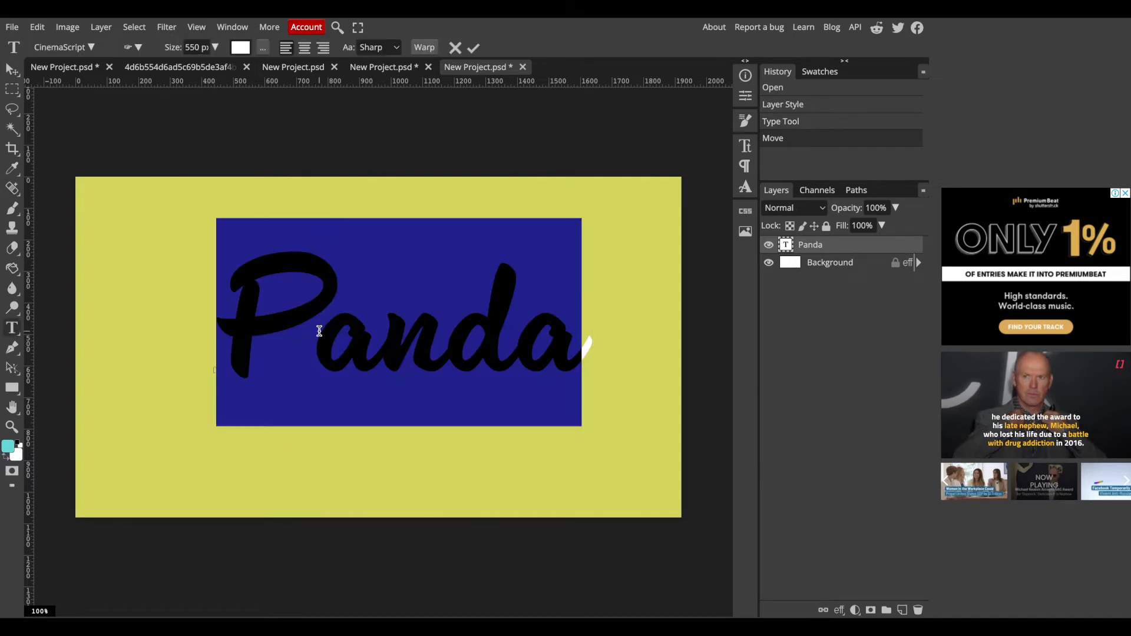
left_click(192, 47)
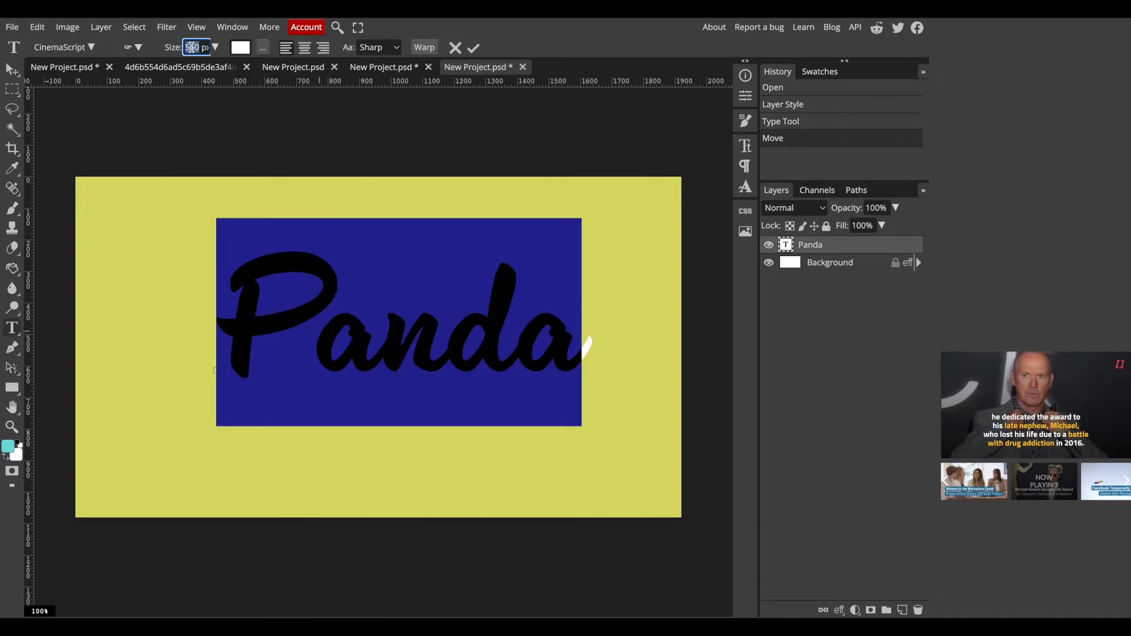
type("65")
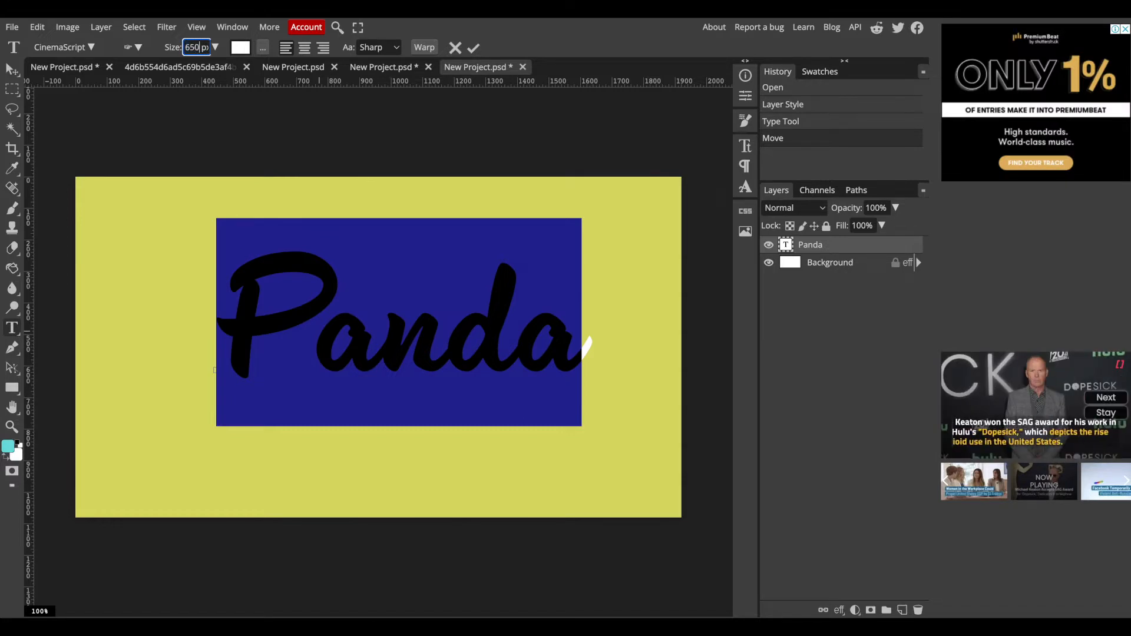
type("0")
left_click(189, 49)
type("700")
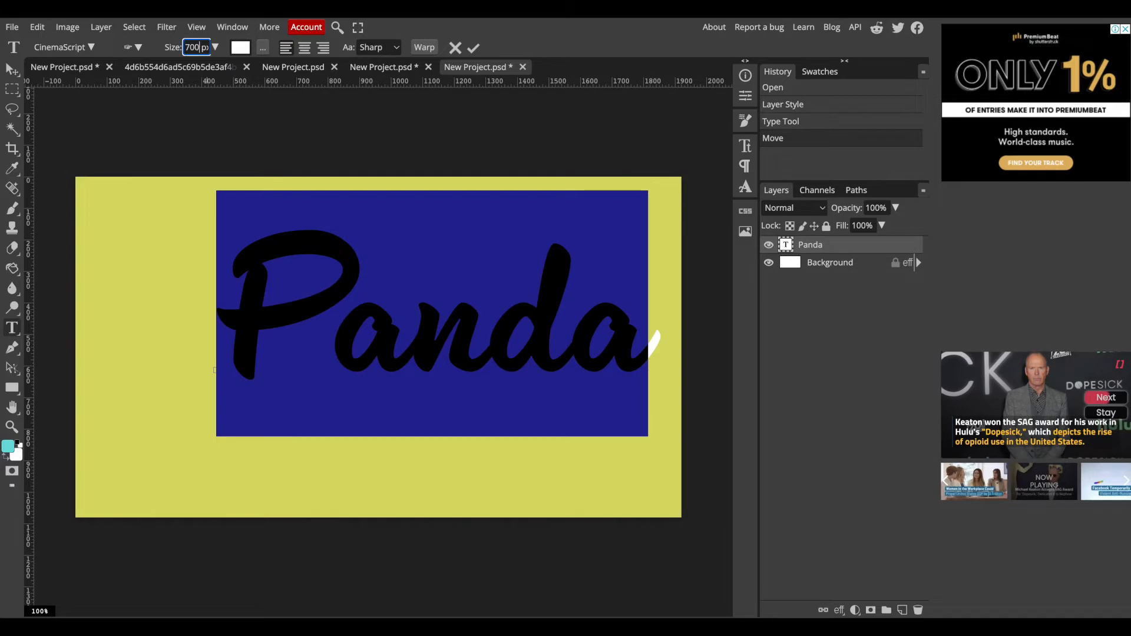
key("Return")
Step: Center the enlarged "Panda" text on the canvas
left_click_drag(283, 176, 219, 212)
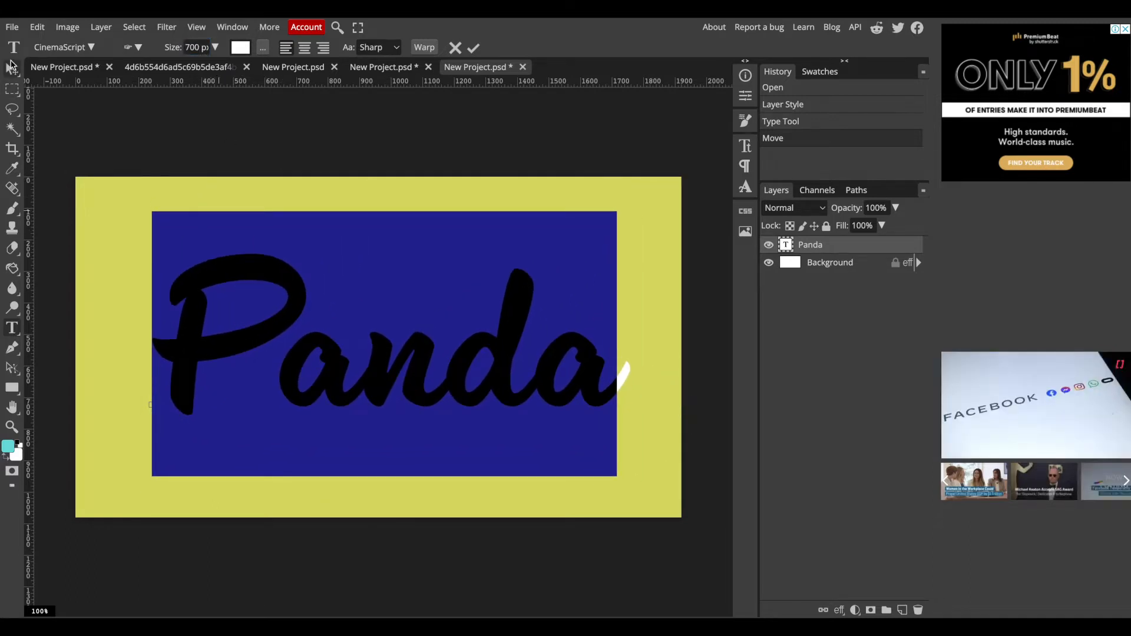
left_click(10, 71)
mouse_move(325, 359)
left_mouse_down()
mouse_move(298, 361)
mouse_move(315, 358)
mouse_move(310, 324)
mouse_move(311, 378)
left_mouse_up()
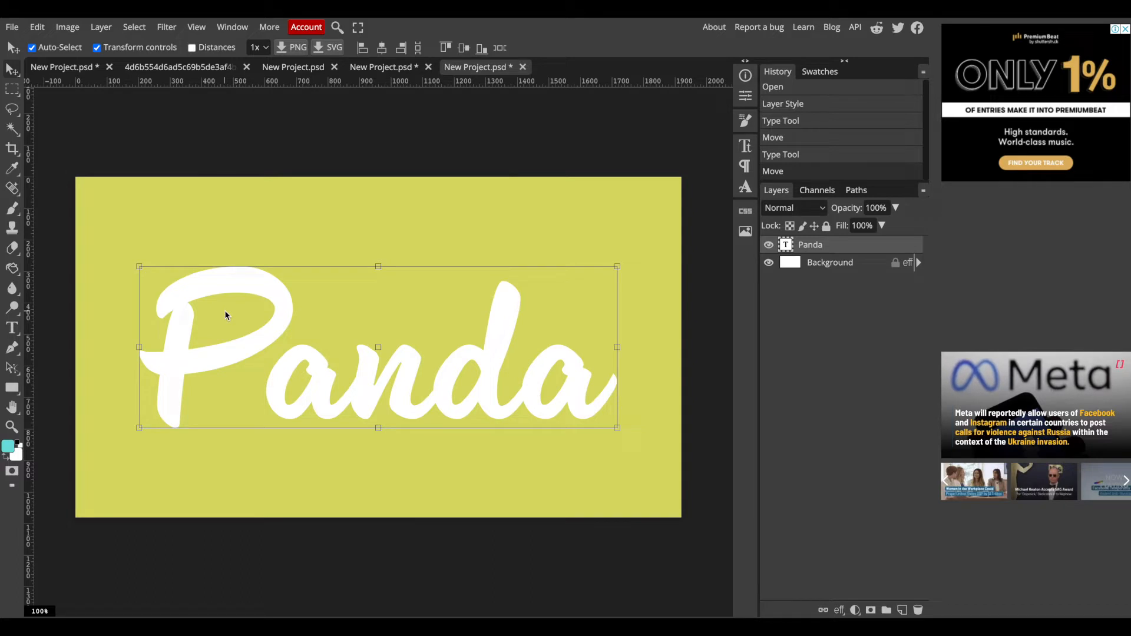
double_click(173, 321)
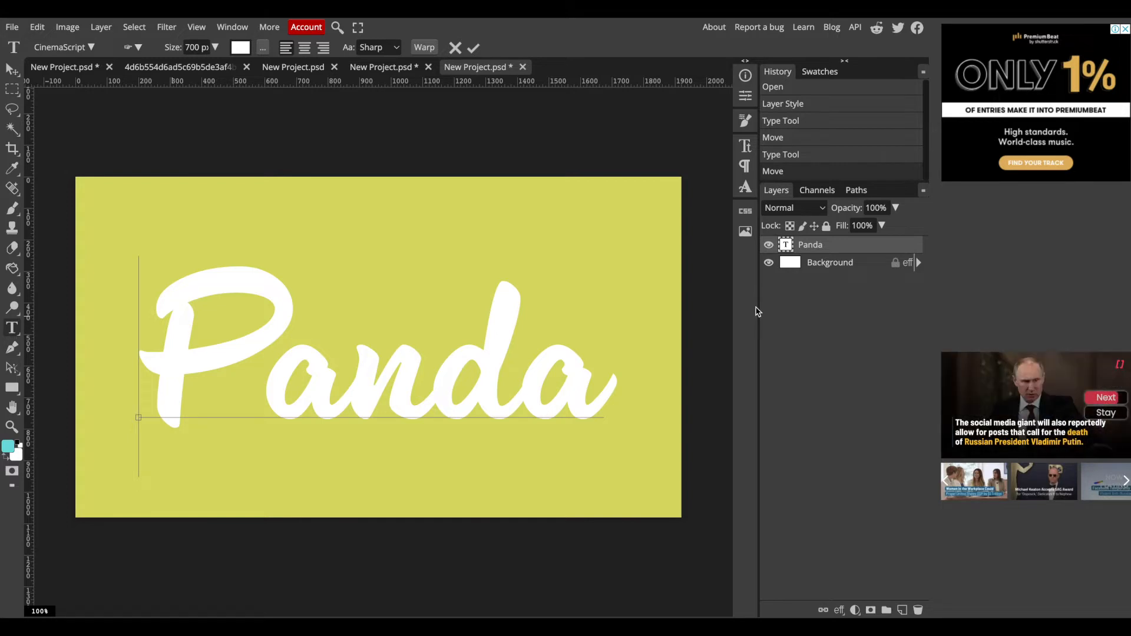
left_click(865, 244)
right_click(857, 246)
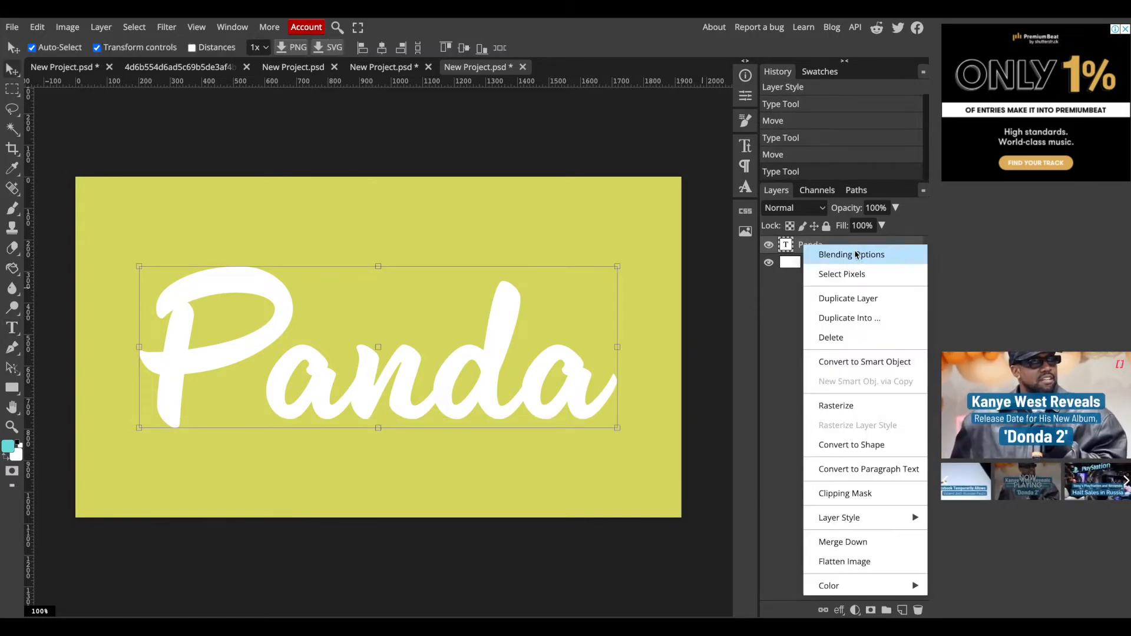
left_click(800, 246)
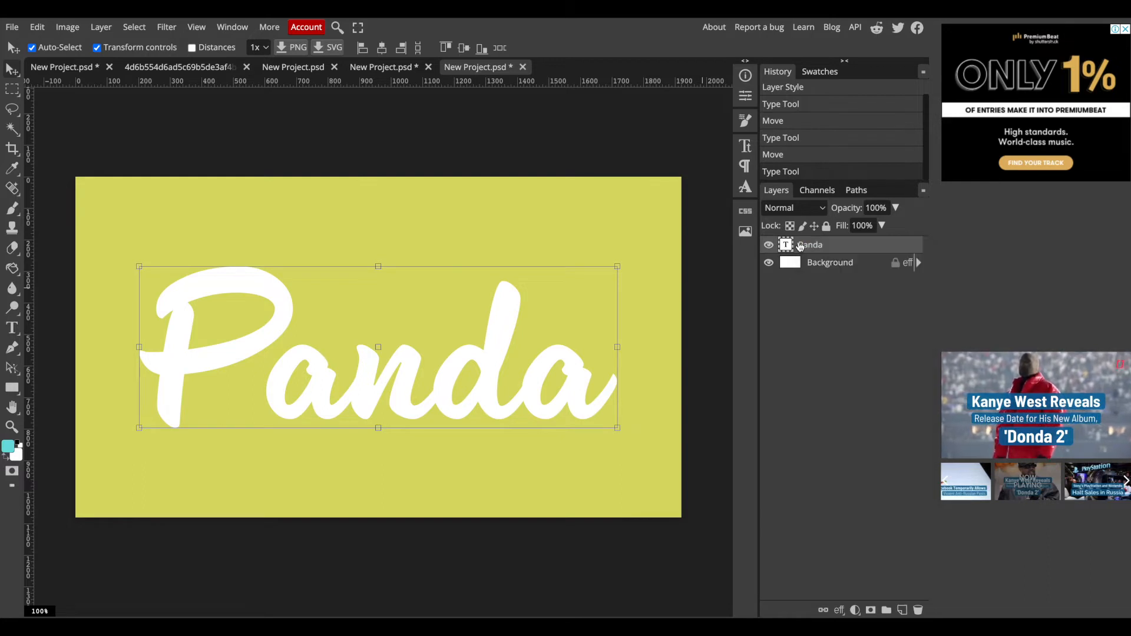
double_click(174, 315)
double_click(173, 315)
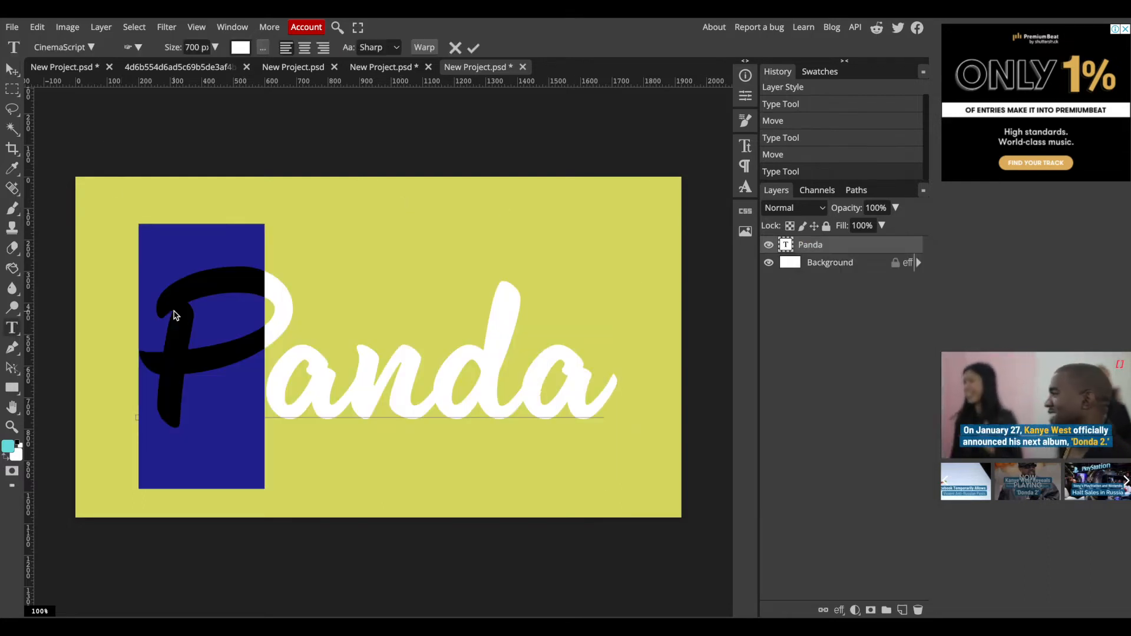
double_click(174, 315)
double_click(173, 316)
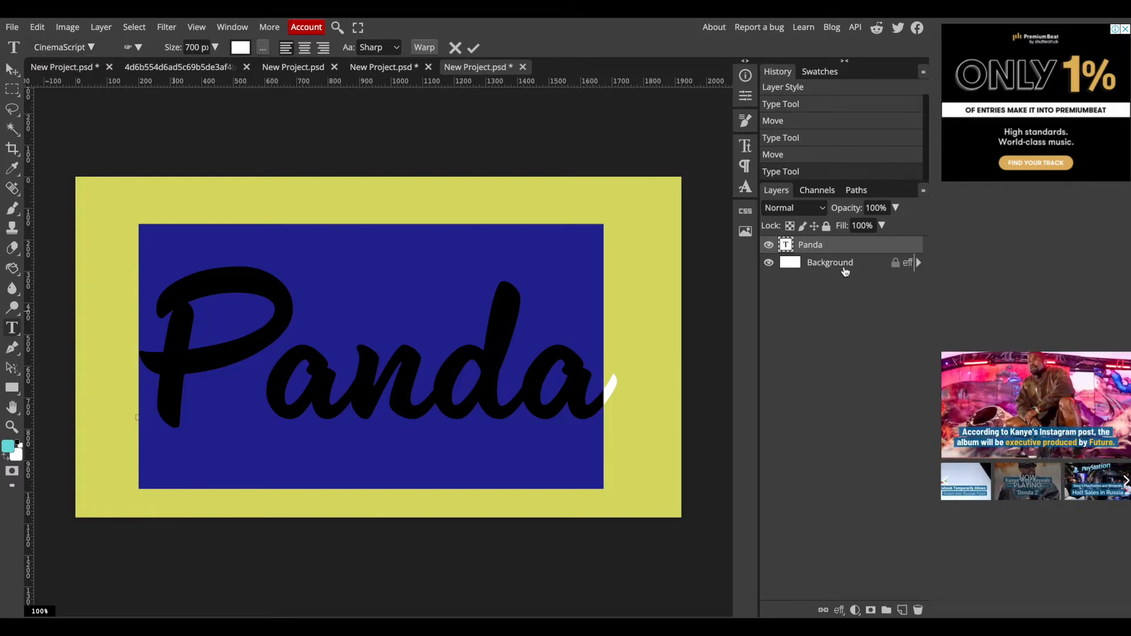
Step: Duplicate the Panda text layer and place the copy between the original and the Background layer
left_click(844, 270)
left_click(837, 246)
right_click(837, 248)
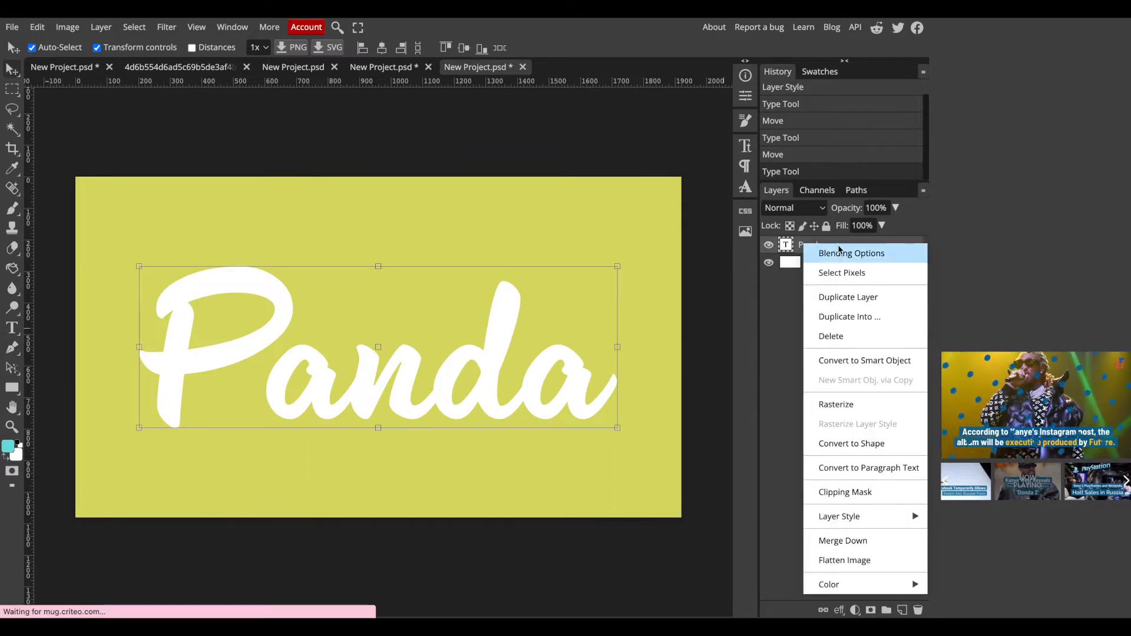
left_click(852, 299)
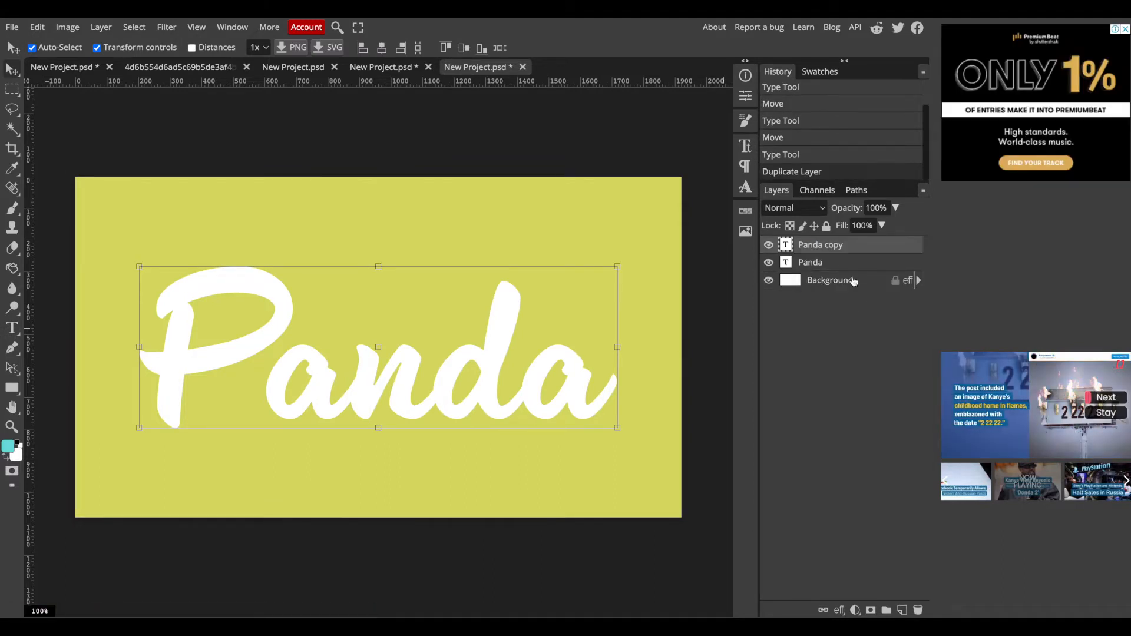
left_click_drag(837, 247, 843, 281)
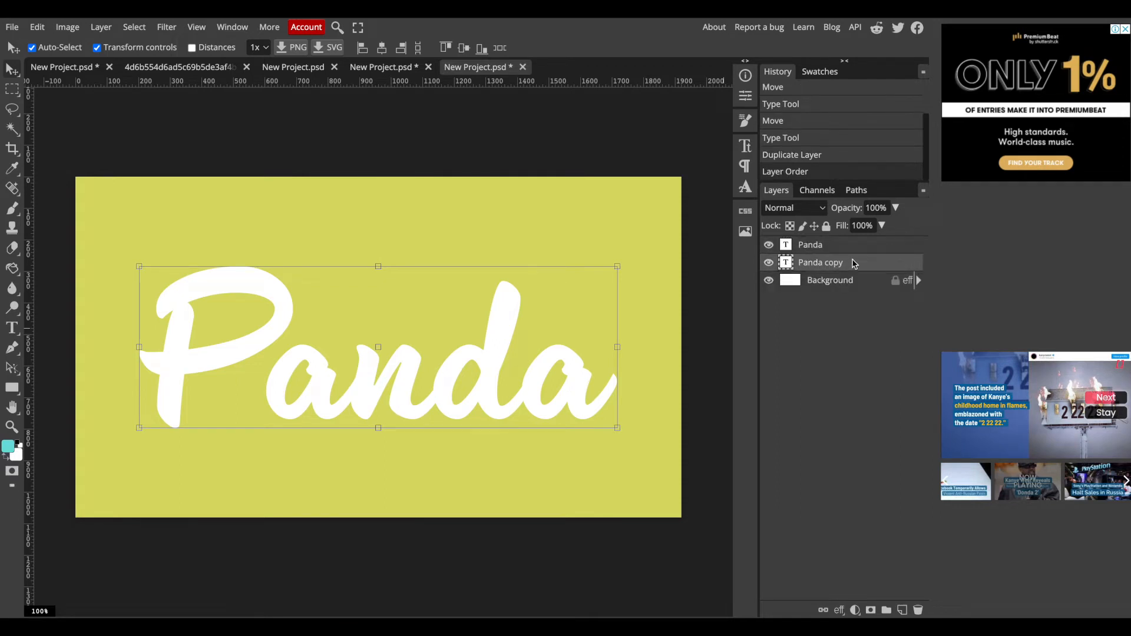
Step: Merge the Panda copy layer with the Background layer and hide the original Panda text layer
left_click(839, 282)
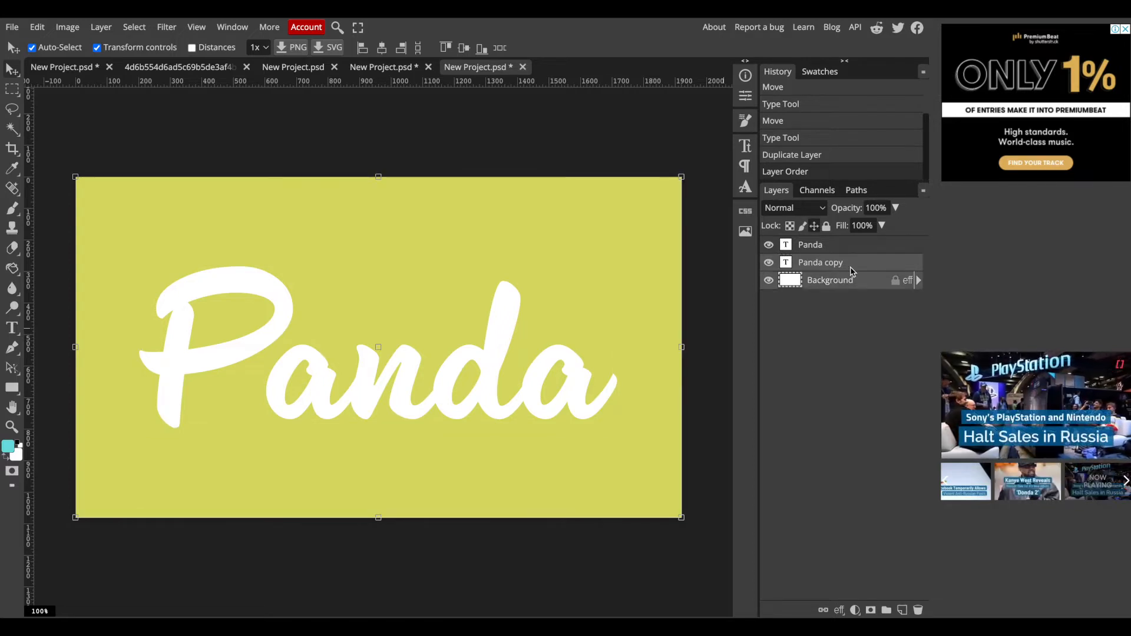
right_click(850, 271)
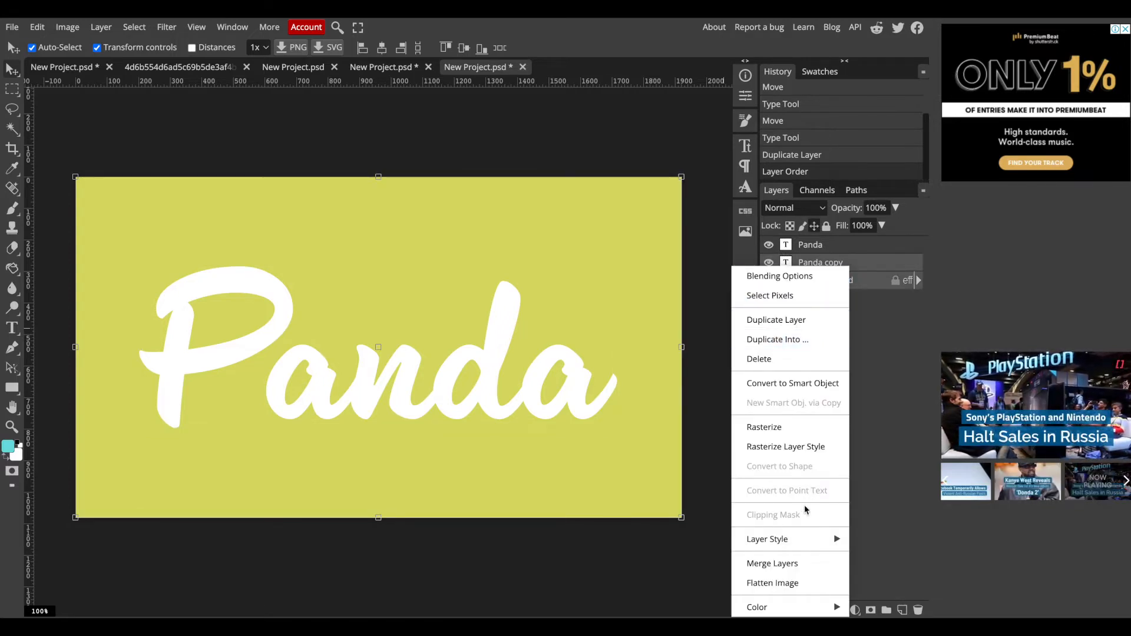
left_click(795, 567)
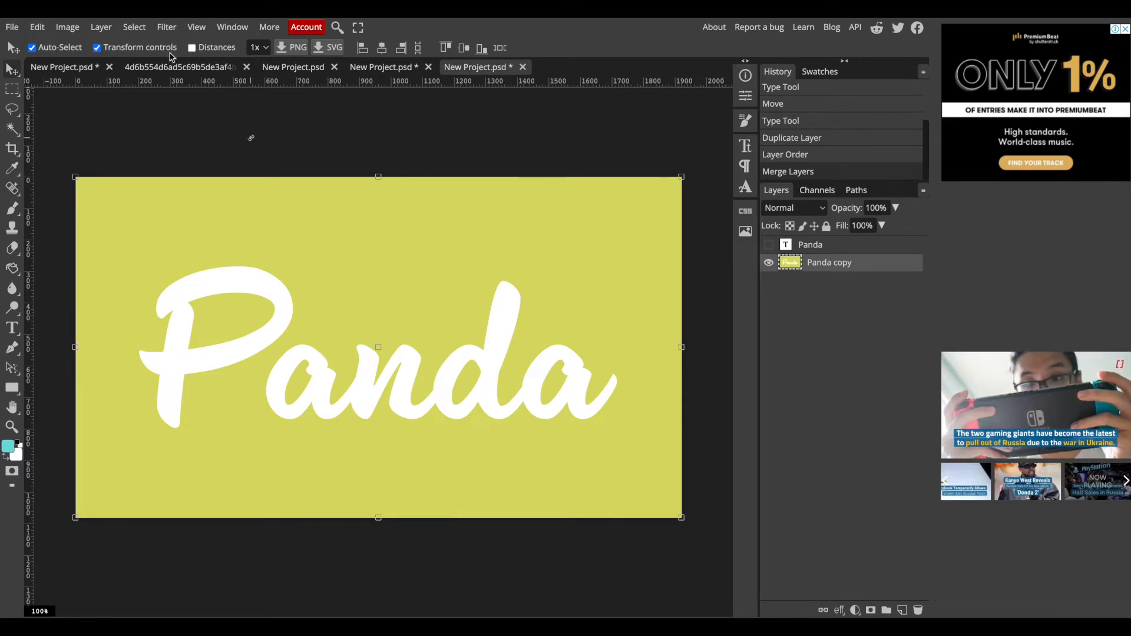
Step: Apply the Polar Coordinates distort filter to the Panda copy layer with the Polar to Rect option
left_click(167, 28)
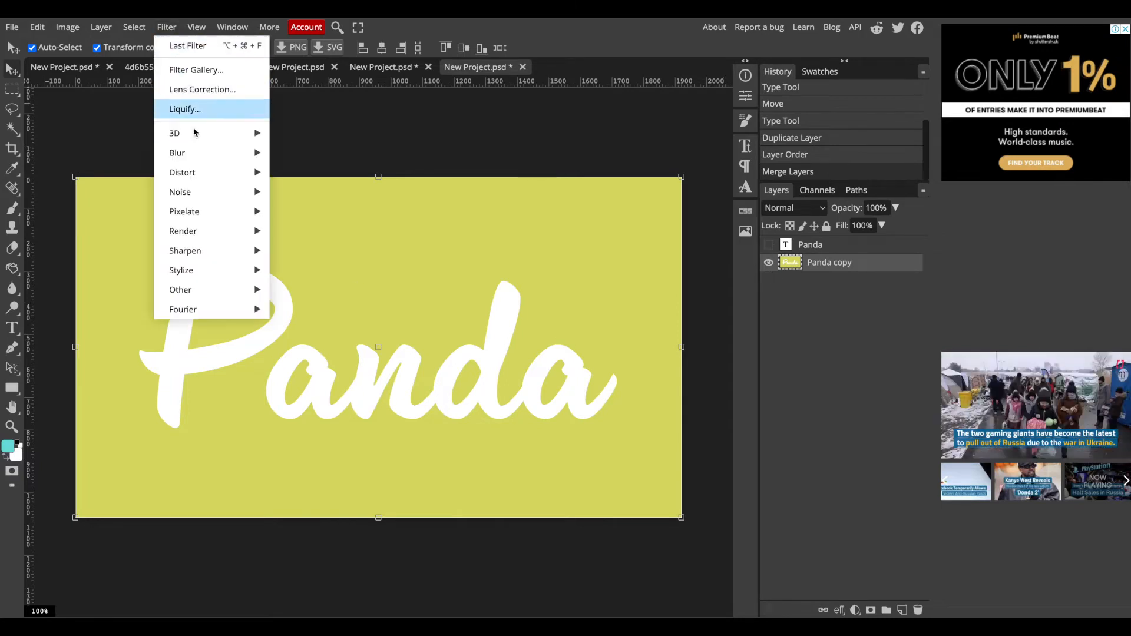
mouse_move(209, 176)
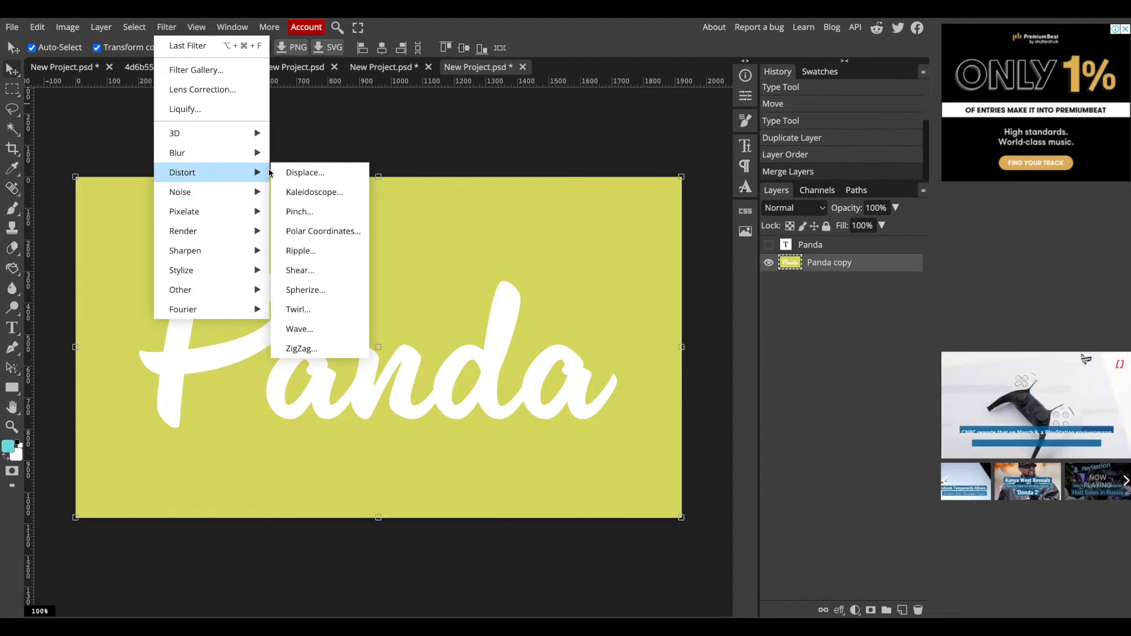
left_click(314, 231)
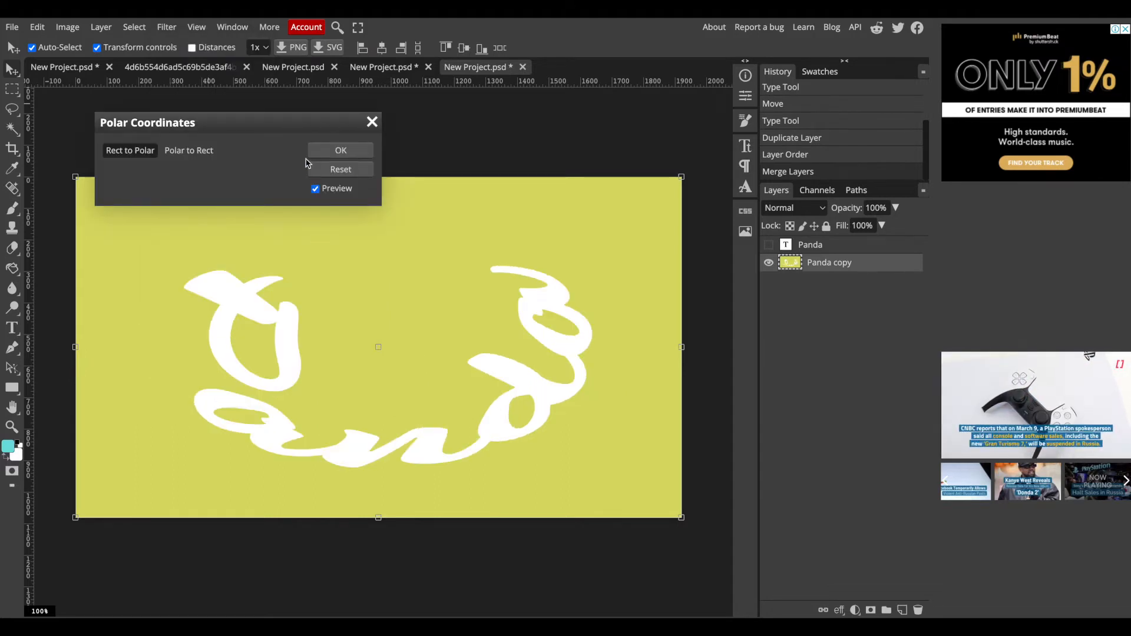
left_click(202, 154)
left_click(321, 147)
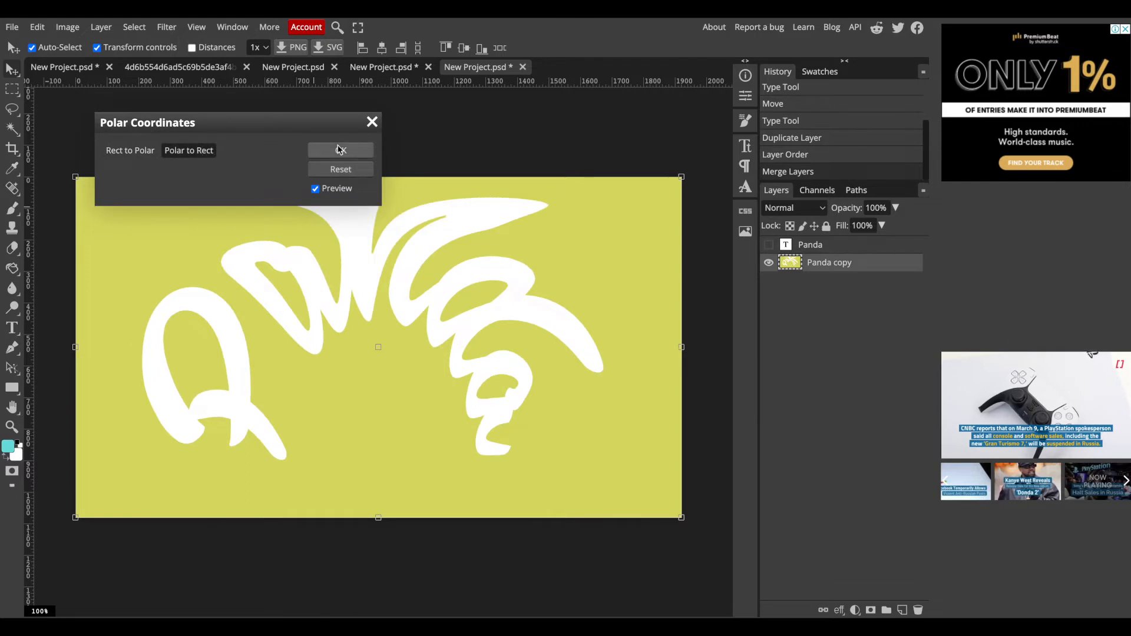
Step: Rotate the whole image 90° clockwise
left_click(68, 31)
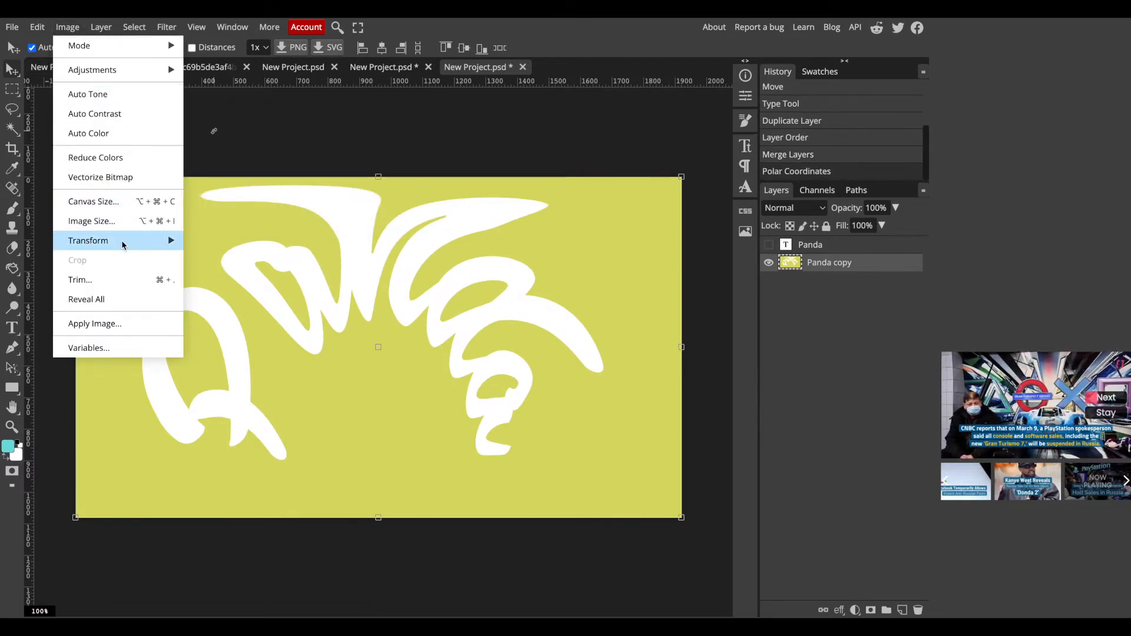
mouse_move(122, 239)
left_click(211, 241)
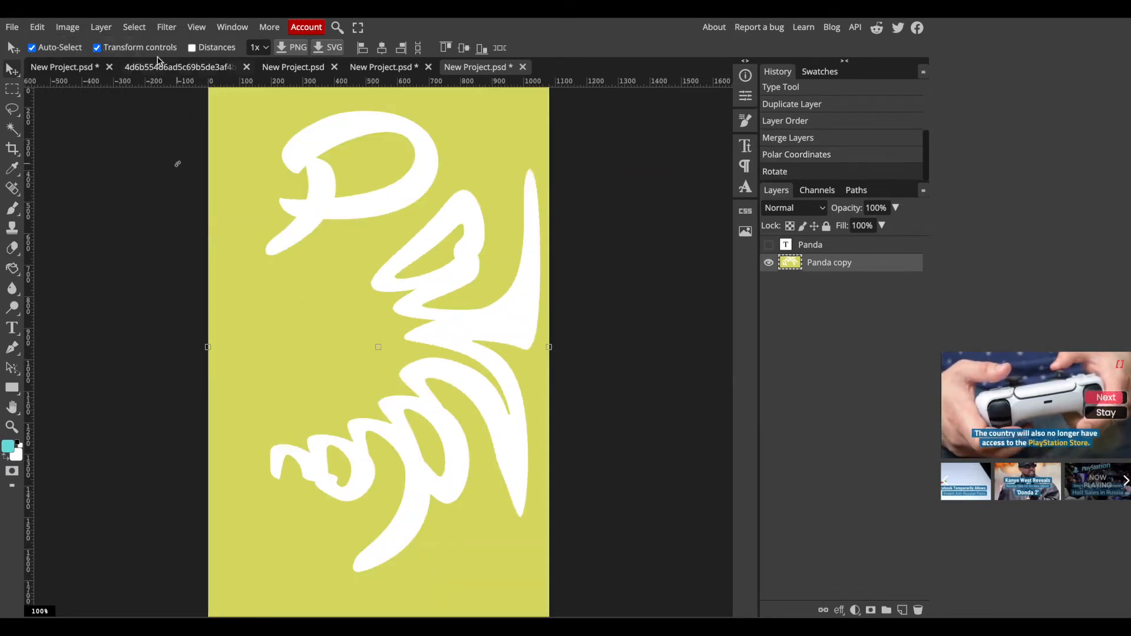
Step: Apply the Wind stylize filter to the Panda copy layer, using the Wind technique and the From the Left direction
left_click(168, 29)
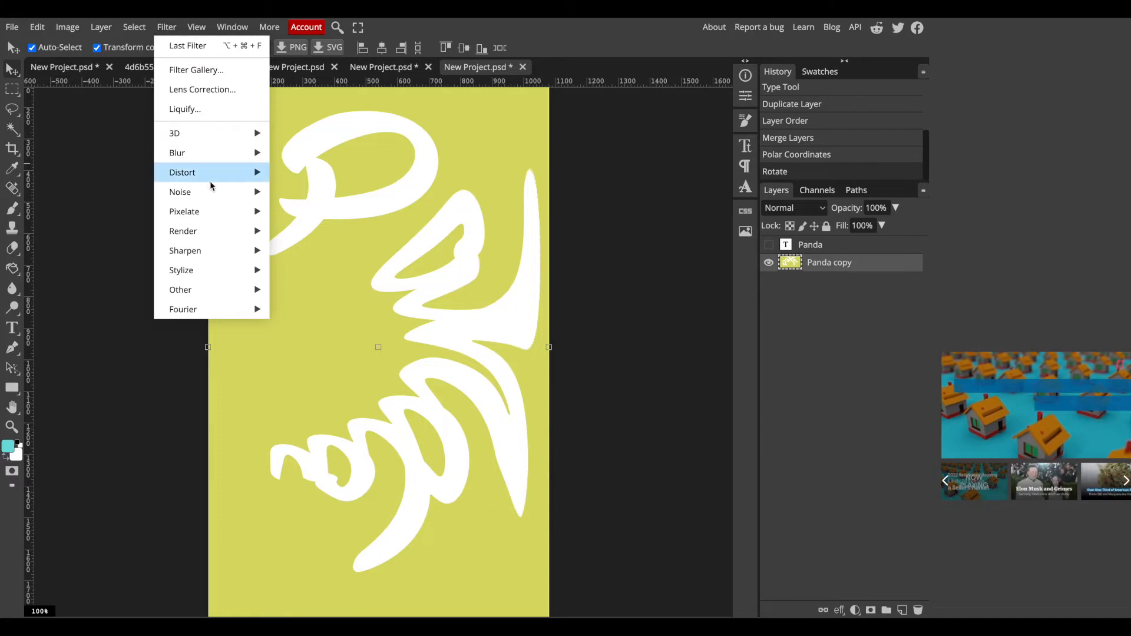
mouse_move(231, 273)
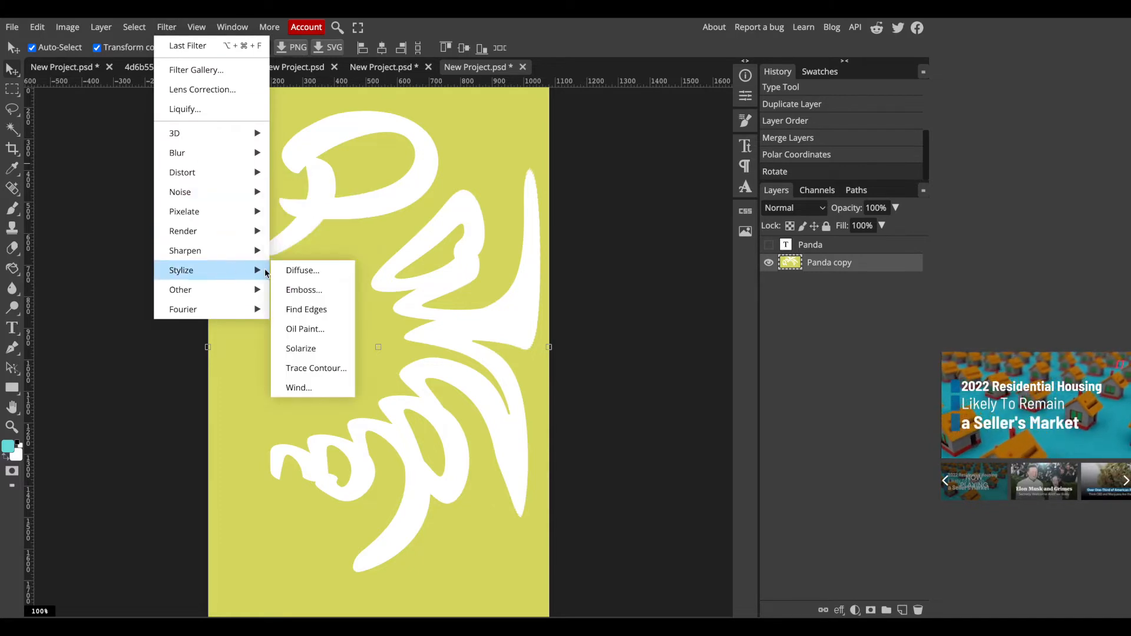
left_click(309, 387)
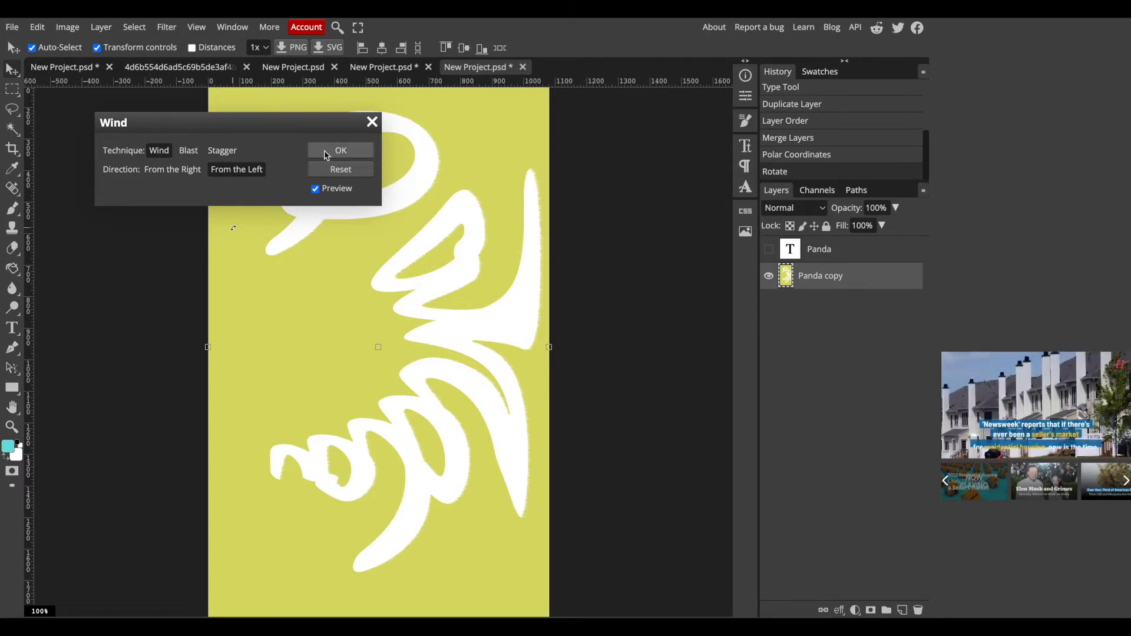
key("Return")
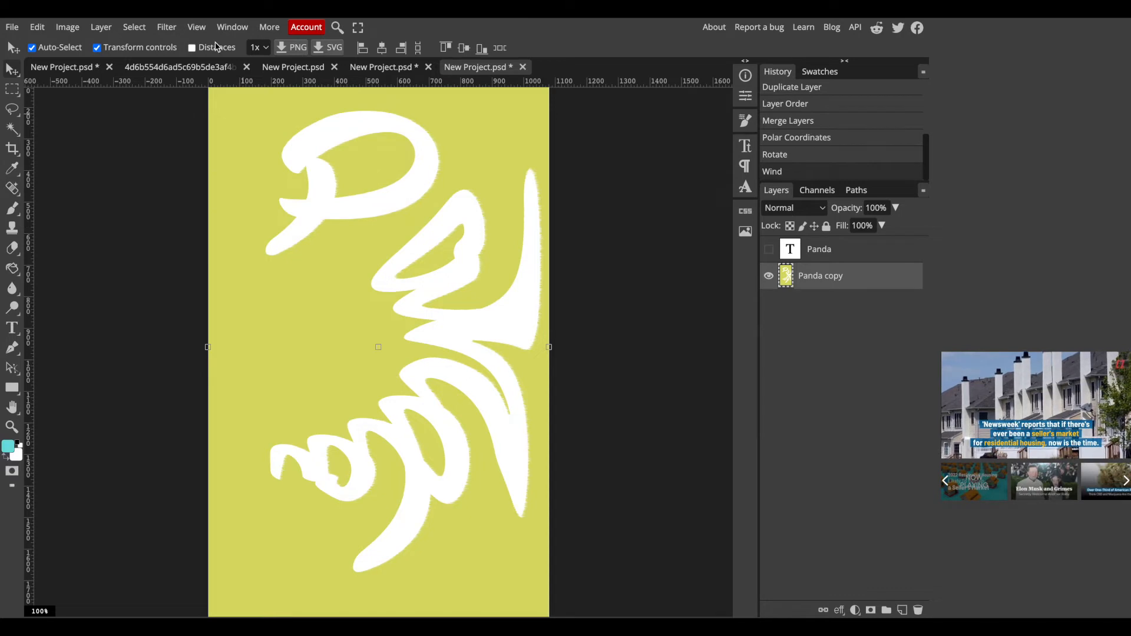
Step: Reapply the Wind filter repeatedly to the Panda copy layer until the letters have long, smooth streaks
left_click(167, 27)
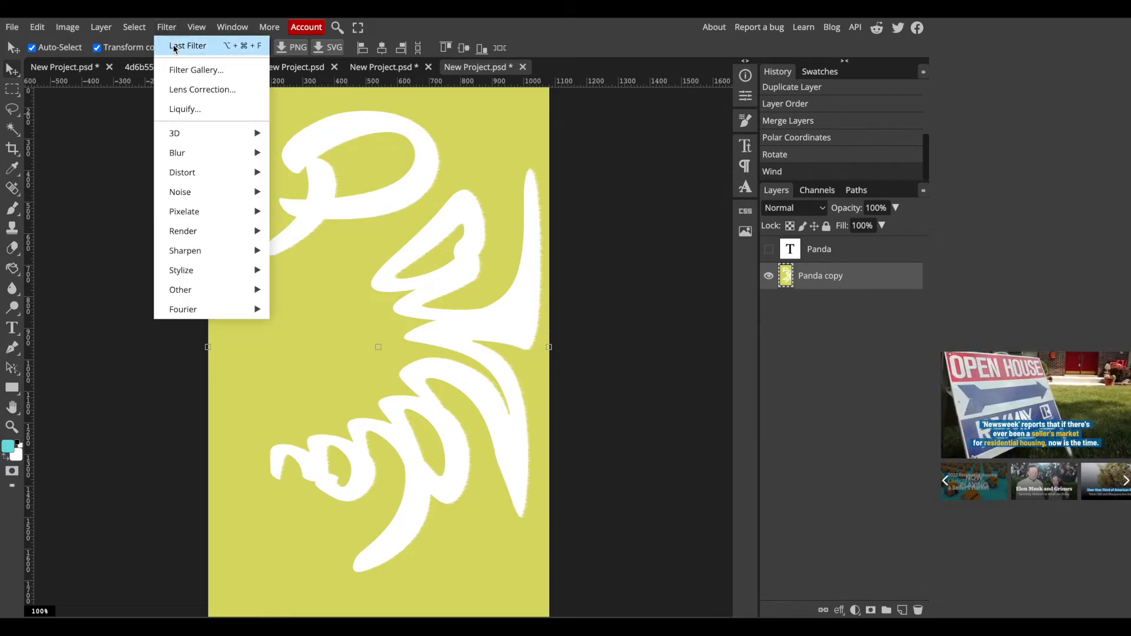
left_click(175, 47)
left_click(164, 29)
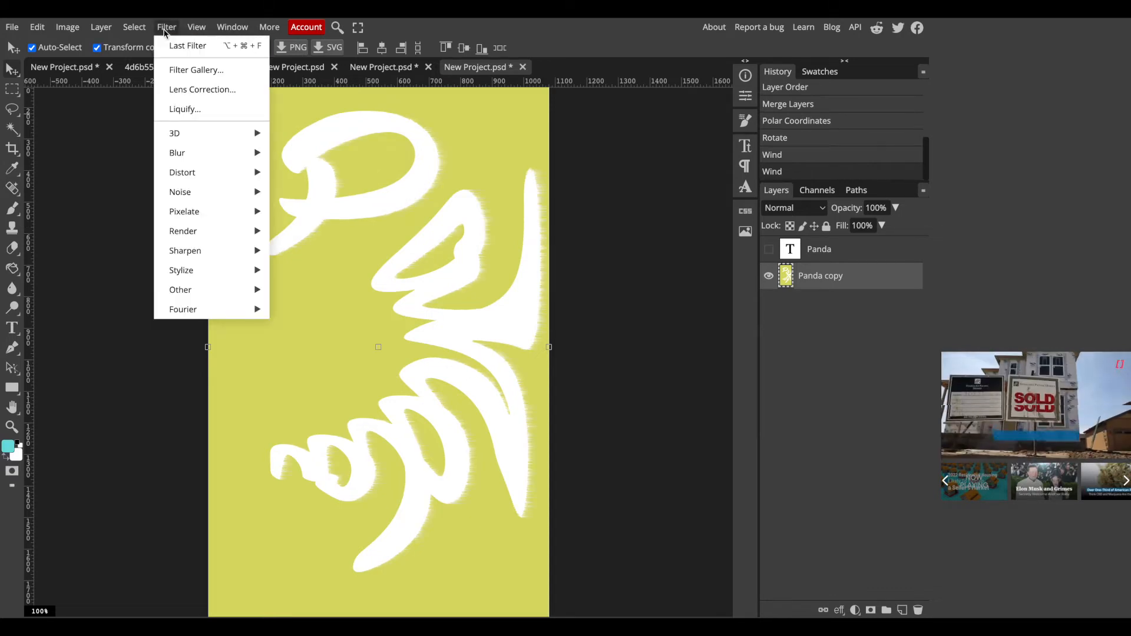
left_click(174, 46)
left_click(168, 31)
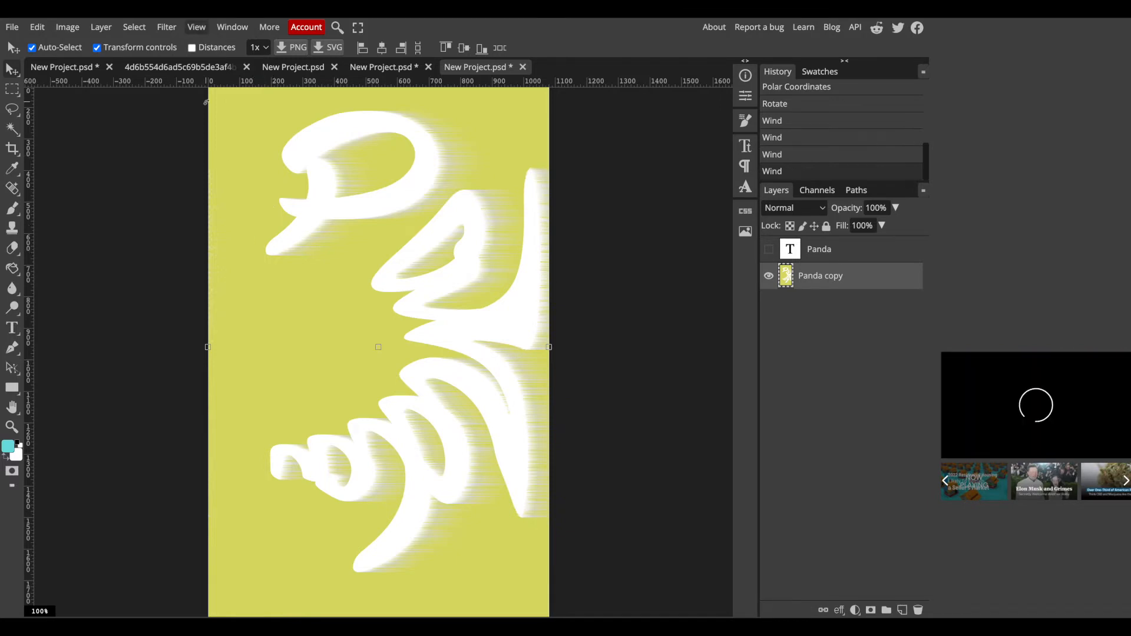
left_click(167, 27)
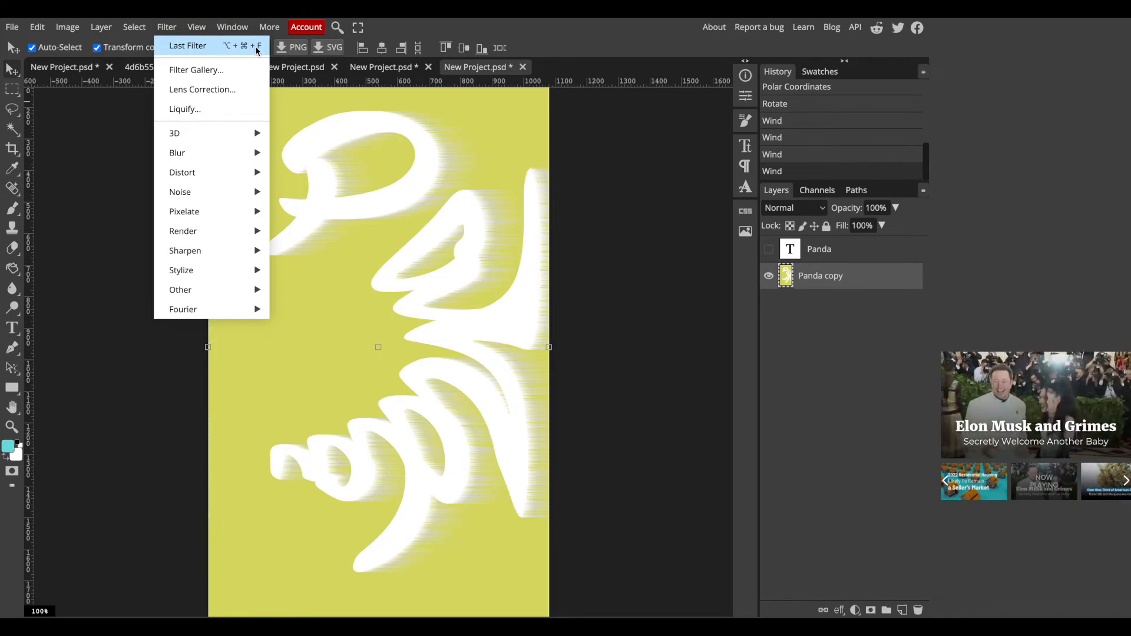
left_click(210, 46)
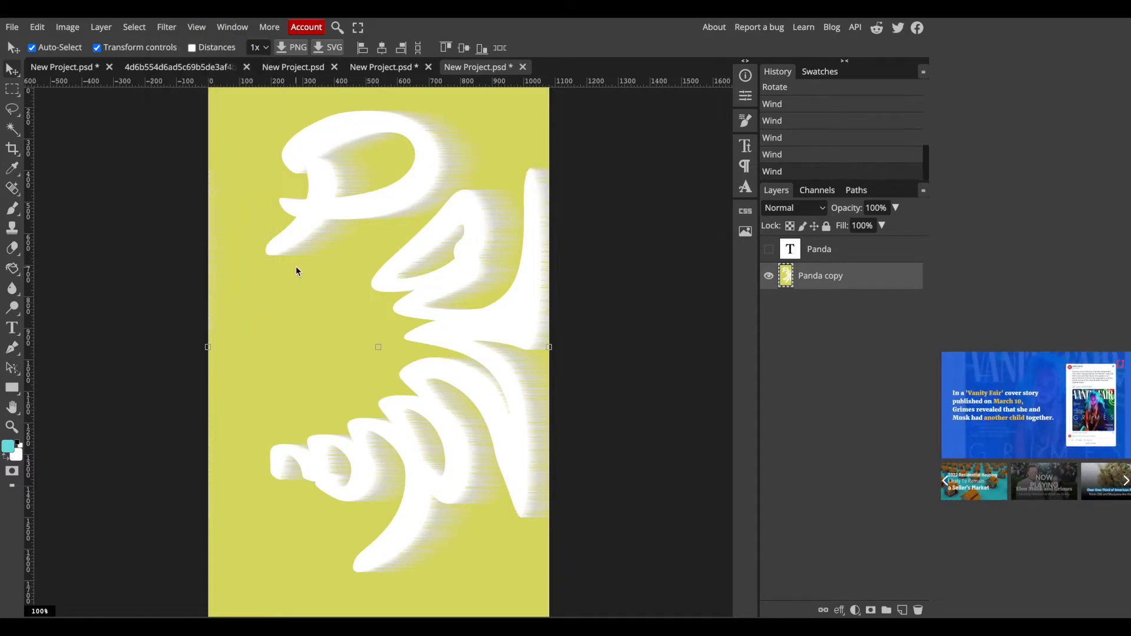
key("ctrl+f")
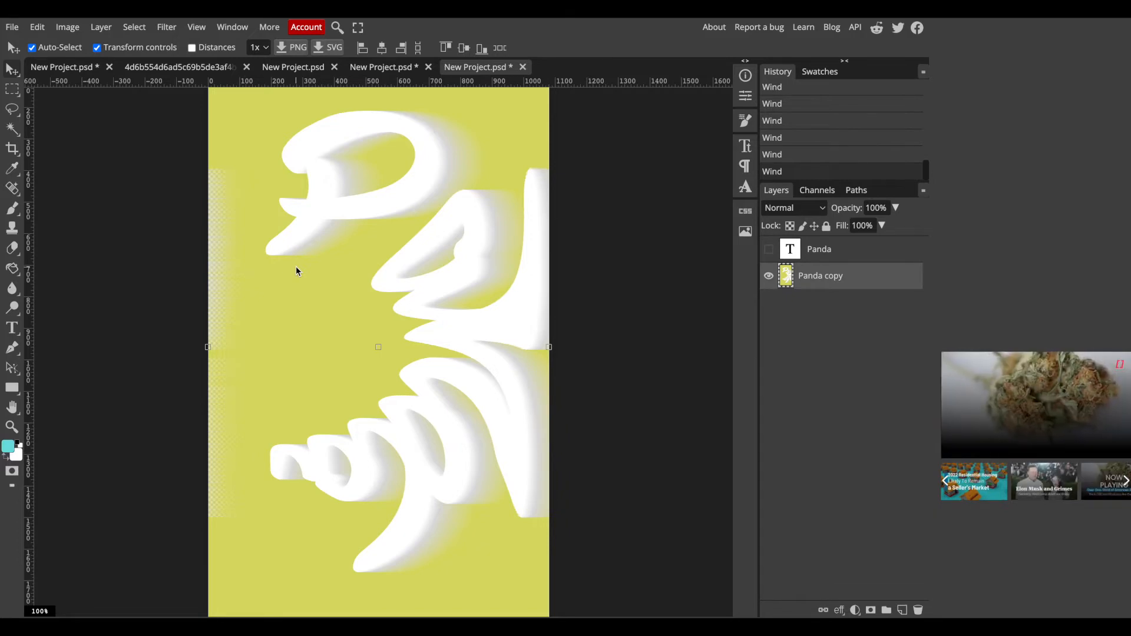
Step: Rotate the whole image 90° counterclockwise, back to landscape orientation
left_click(68, 27)
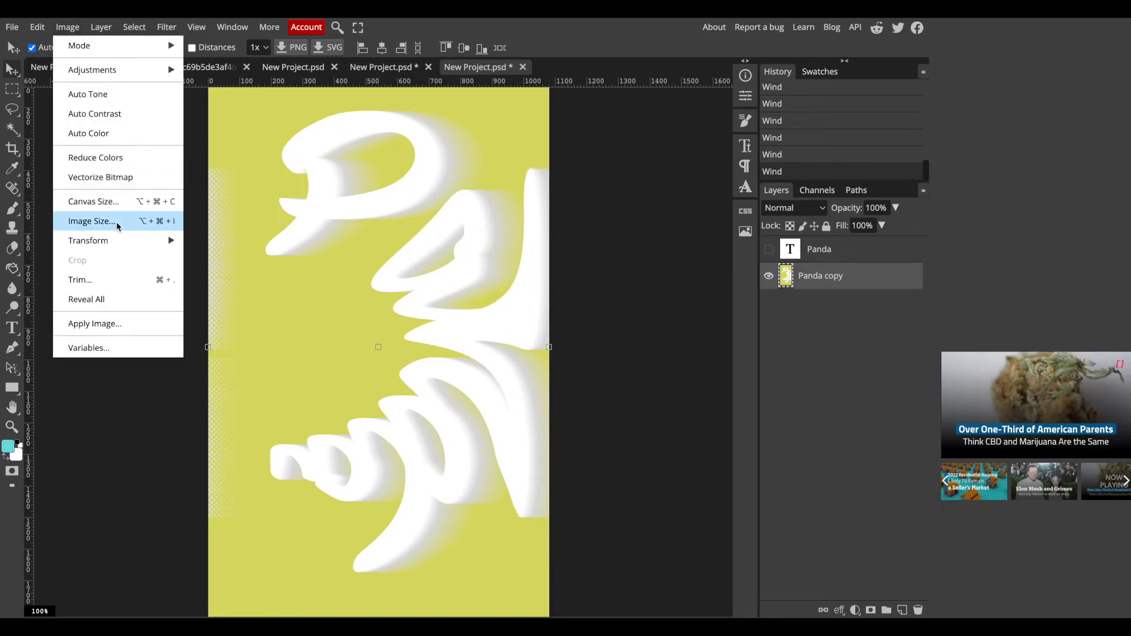
mouse_move(124, 240)
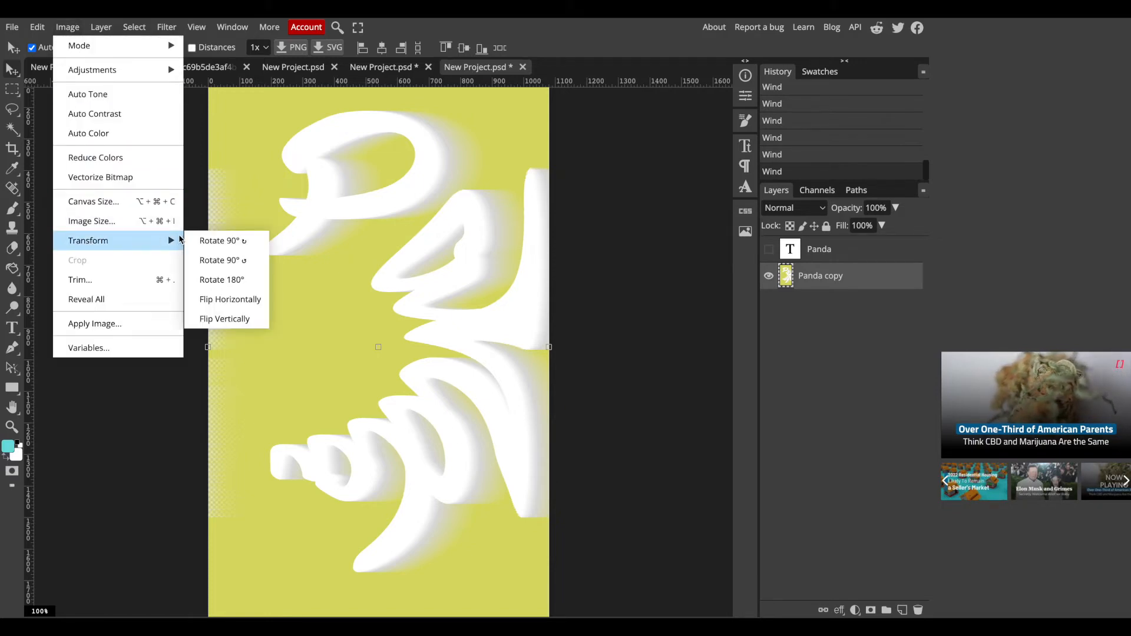
left_click(224, 261)
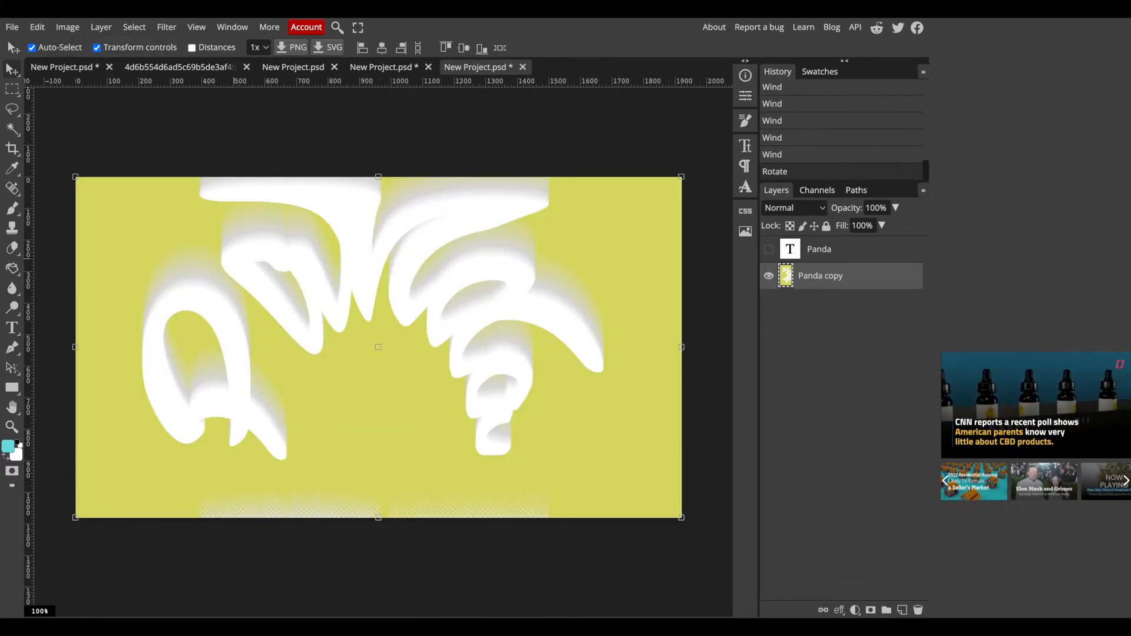
Step: Apply the Polar Coordinates distort filter to the Panda copy layer with the Rect to Polar option
left_click(166, 28)
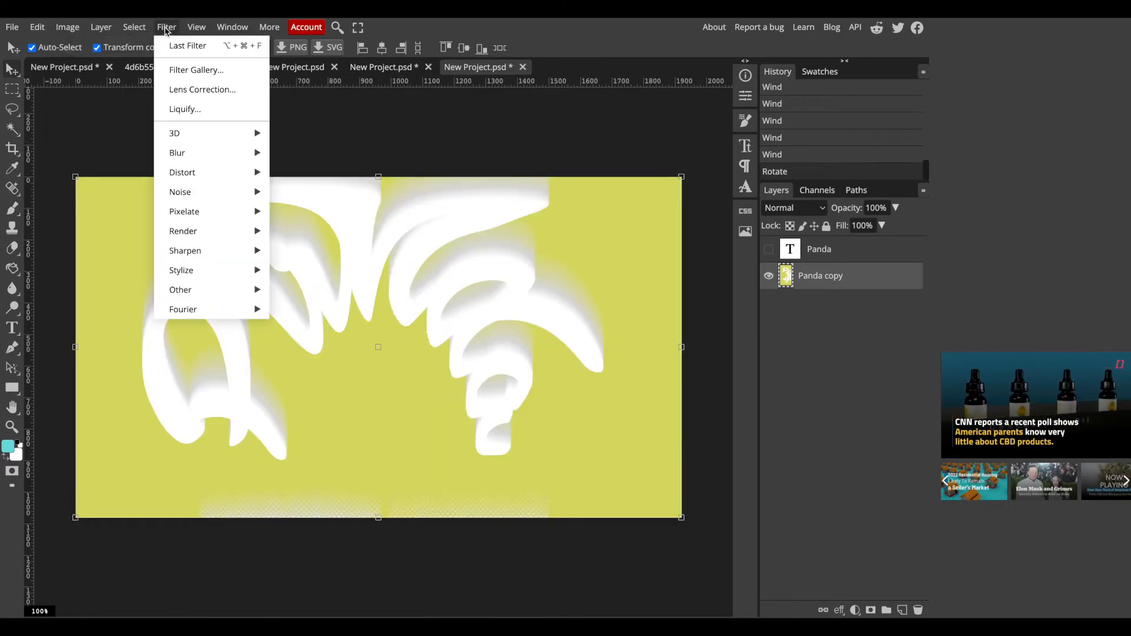
mouse_move(215, 178)
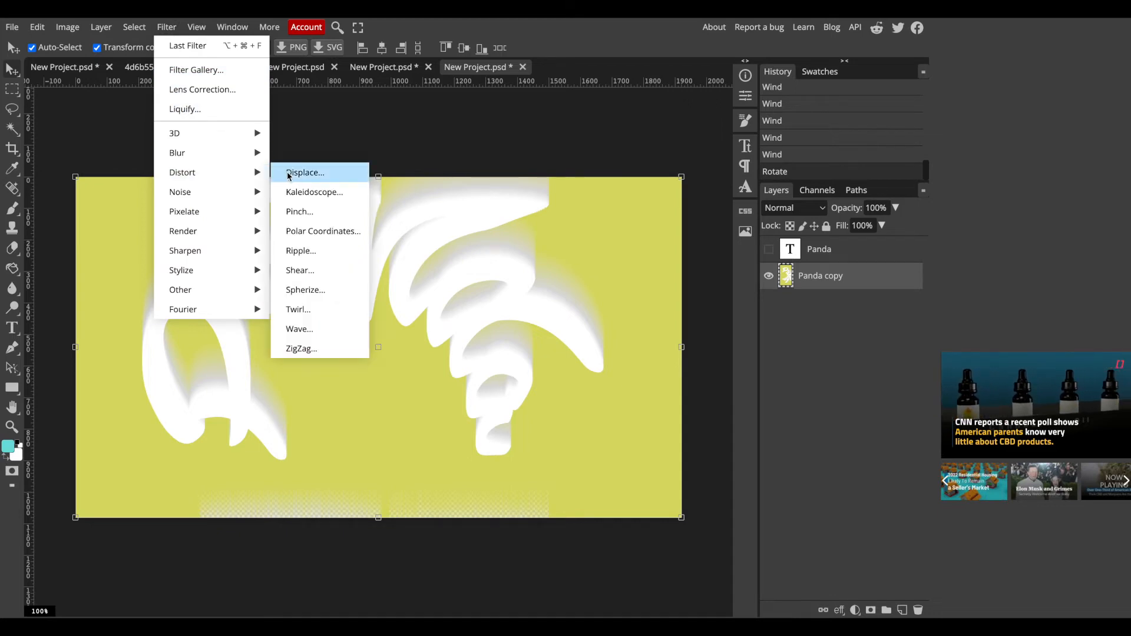
left_click(311, 232)
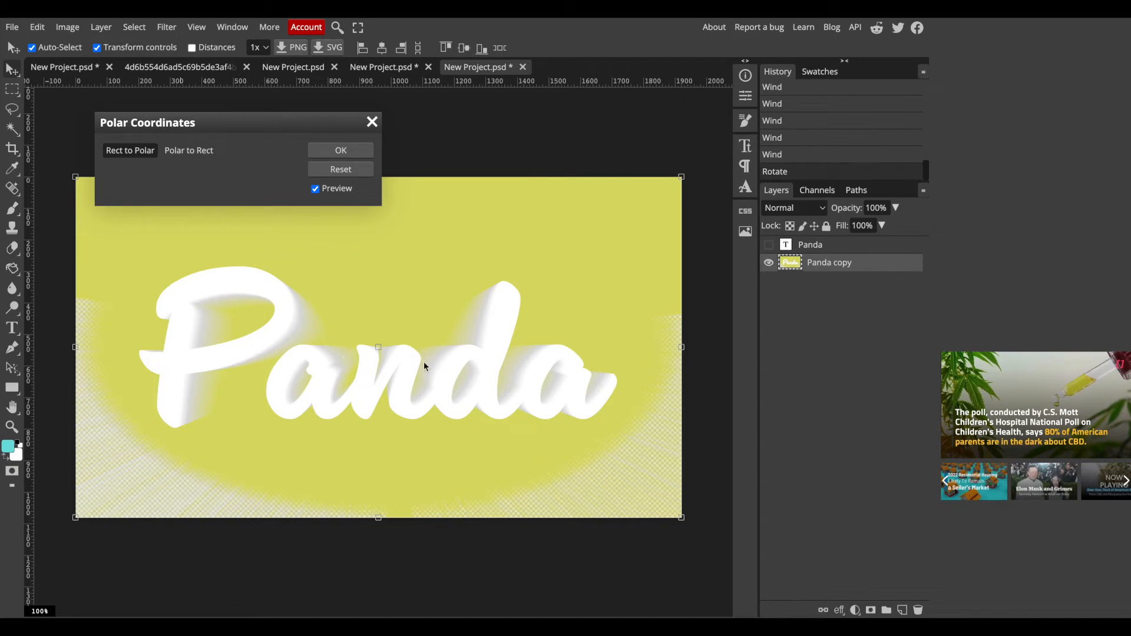
left_click(348, 152)
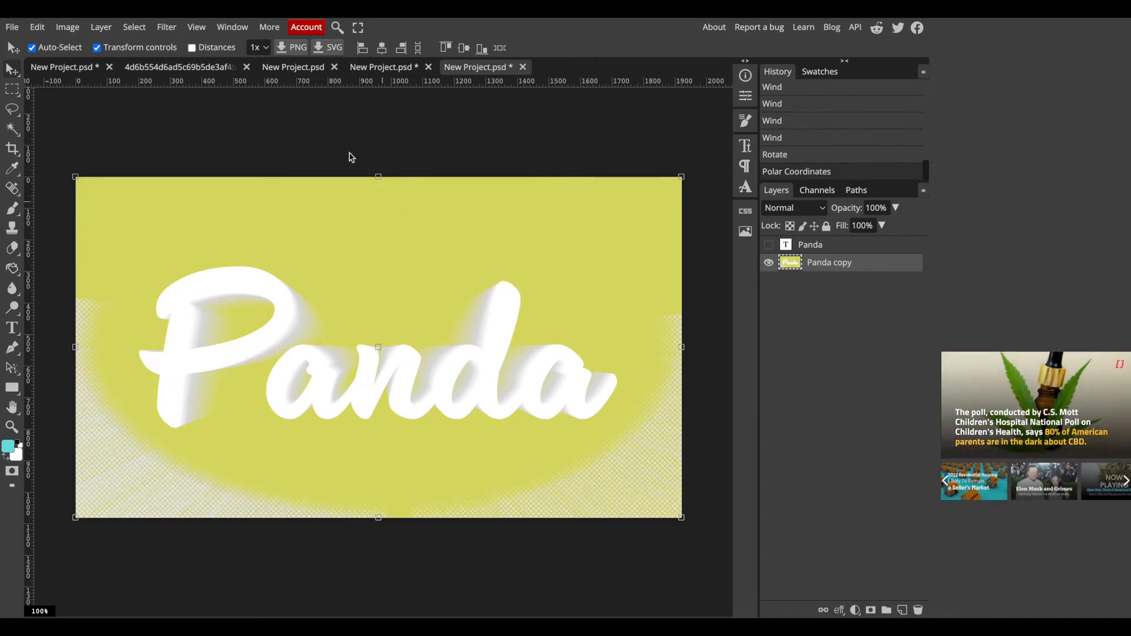
Step: Set the foreground colour to the yellow hex value dbdb69
left_click(9, 446)
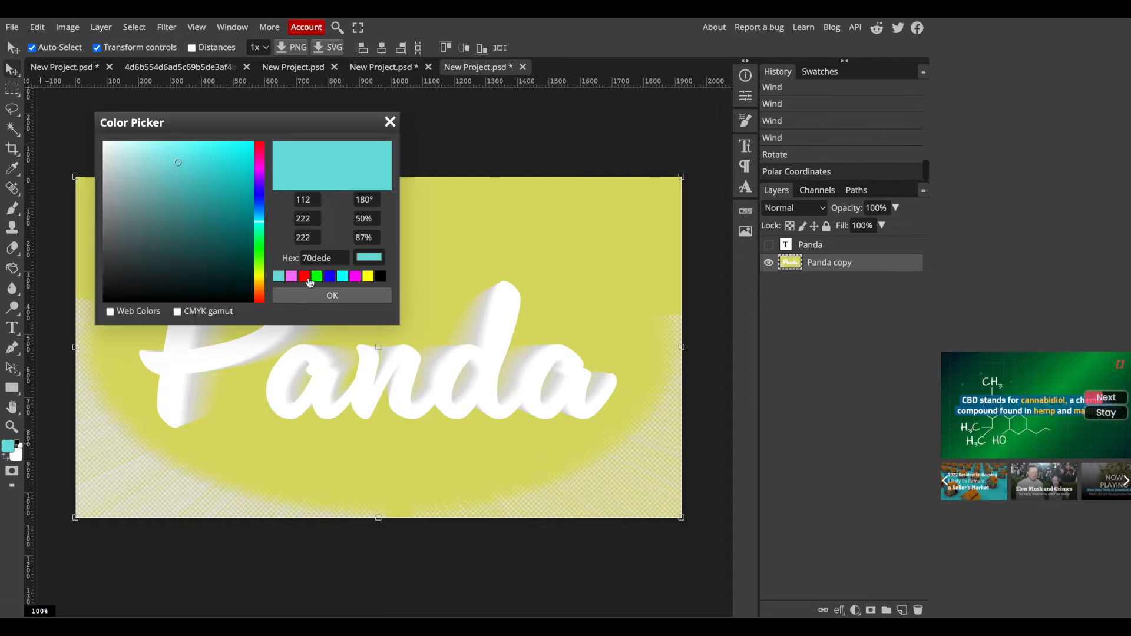
double_click(318, 259)
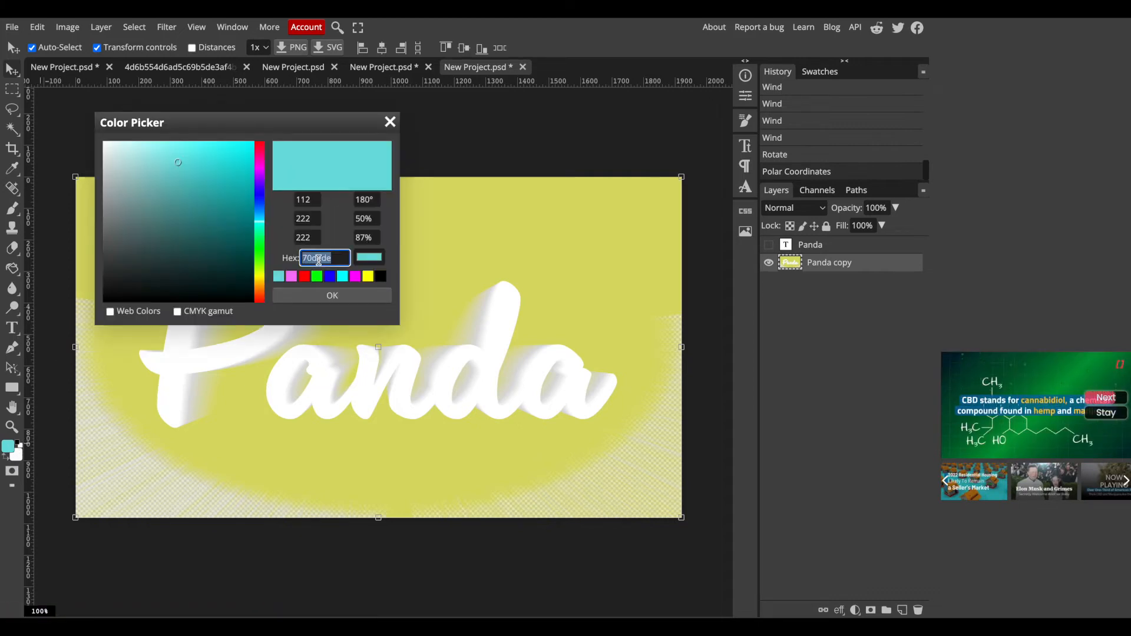
type("dbdb69")
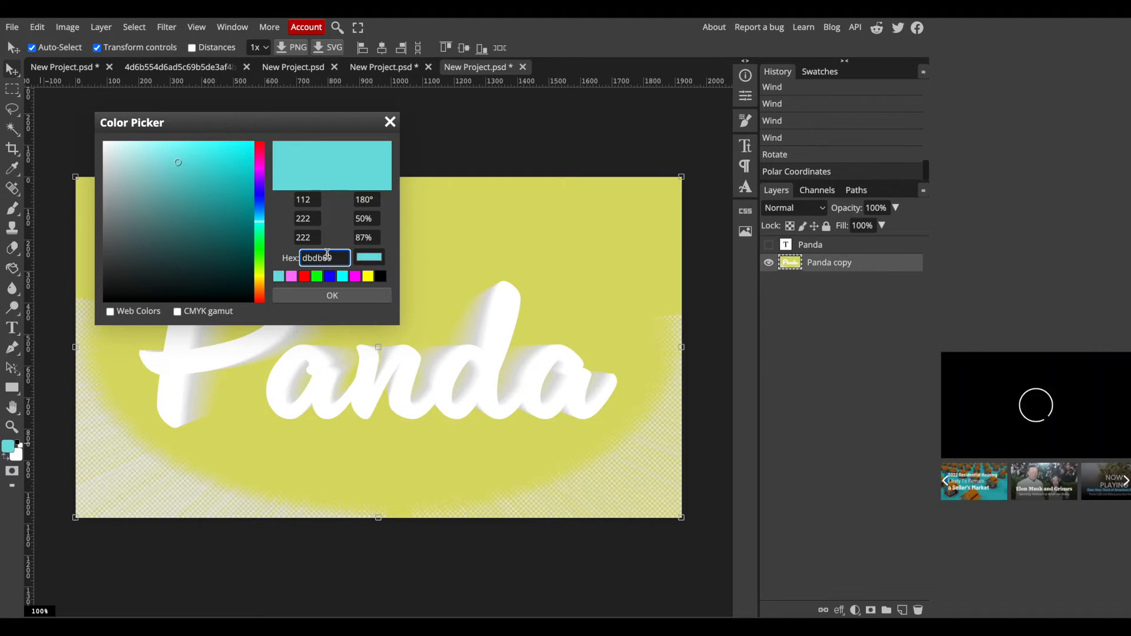
left_click(316, 298)
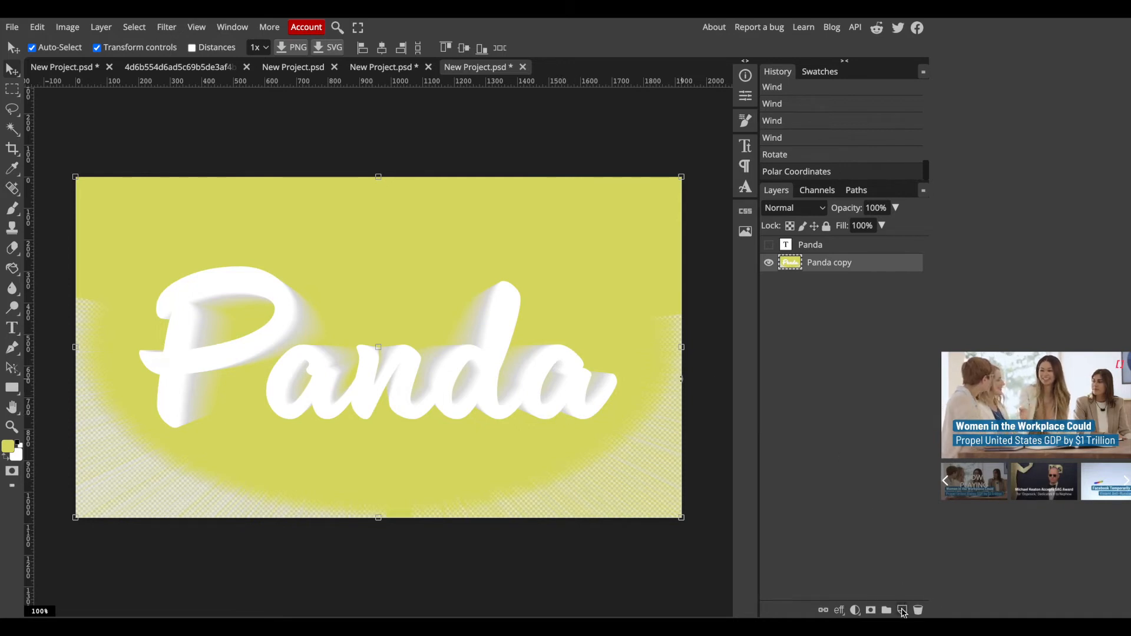
Step: Add a new layer beneath the Panda copy layer and fill it with the yellow foreground colour using the Paint Bucket
left_click(903, 611)
left_click_drag(864, 264, 866, 301)
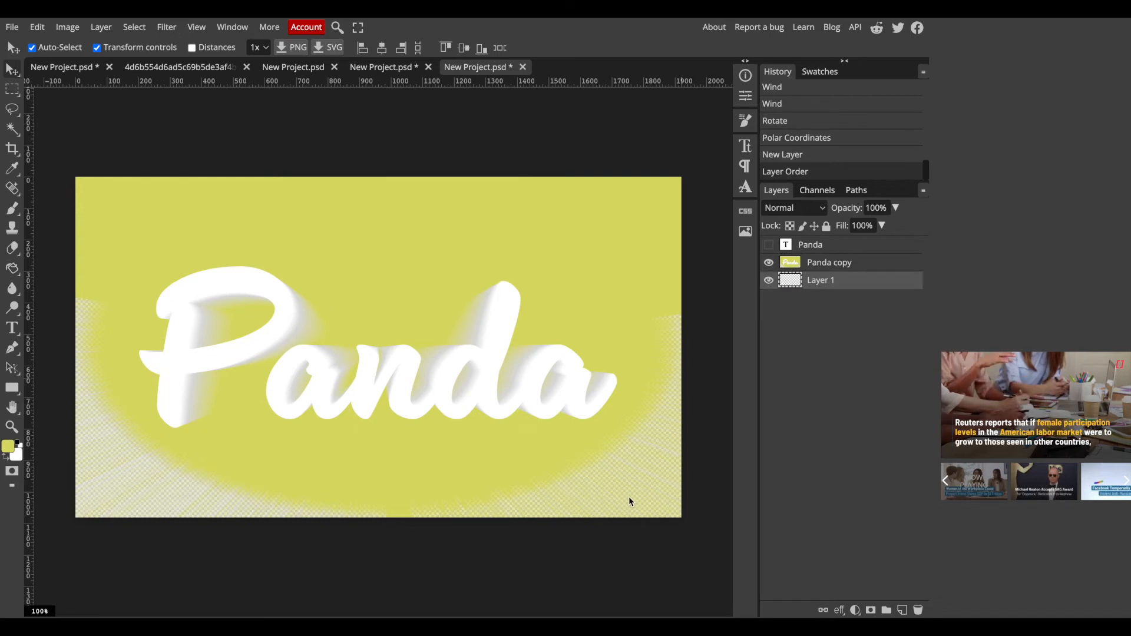
right_click(12, 271)
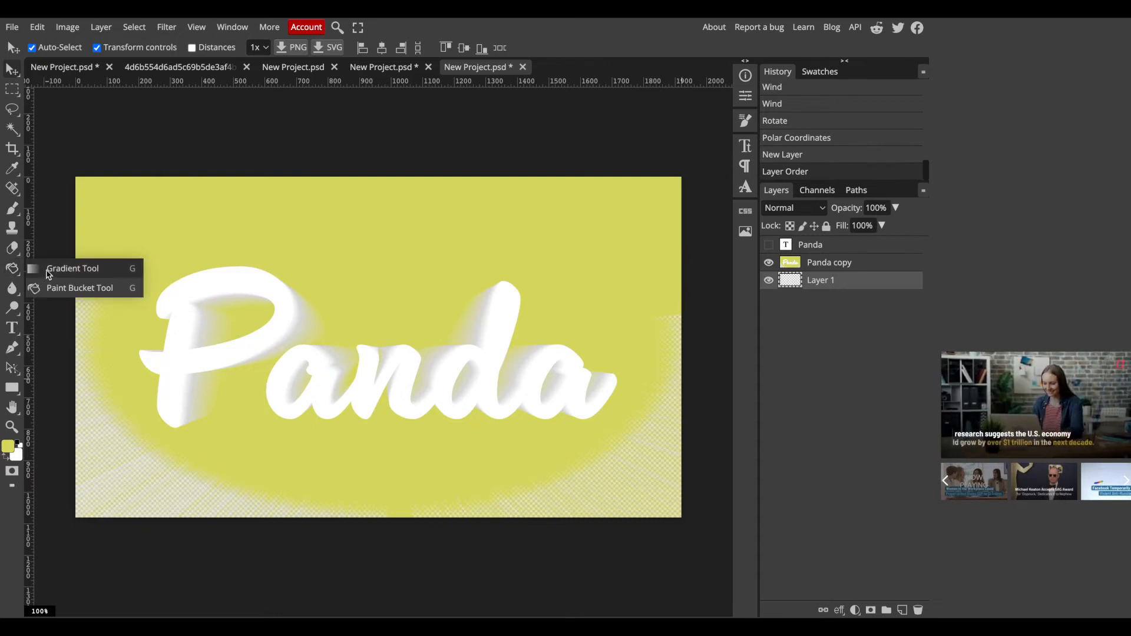
left_click(66, 275)
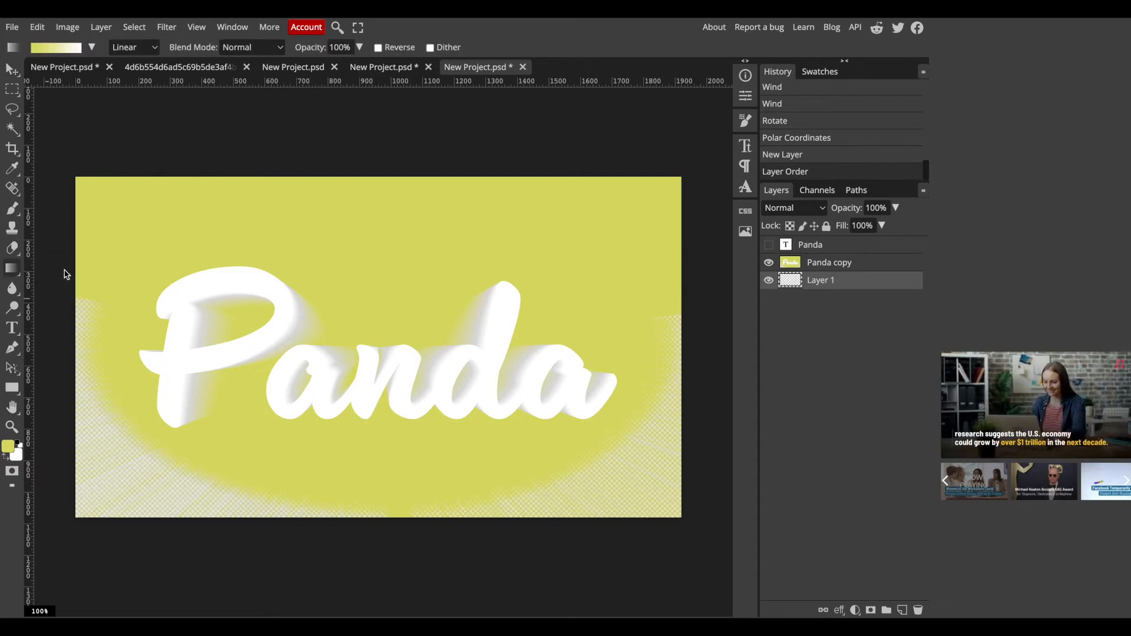
right_click(12, 272)
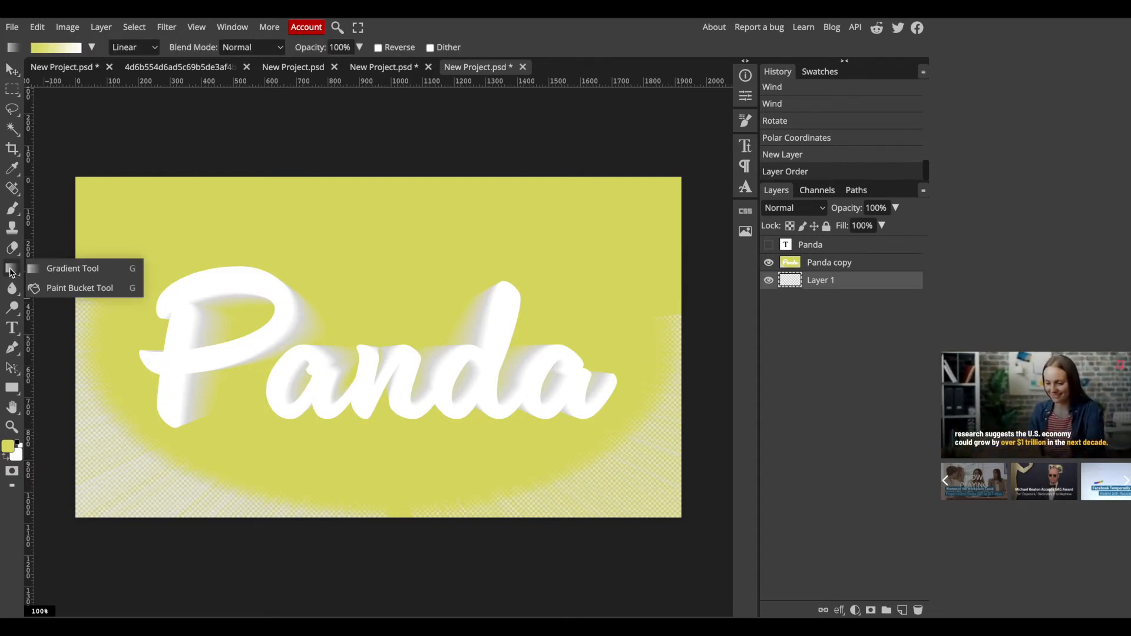
left_click(63, 288)
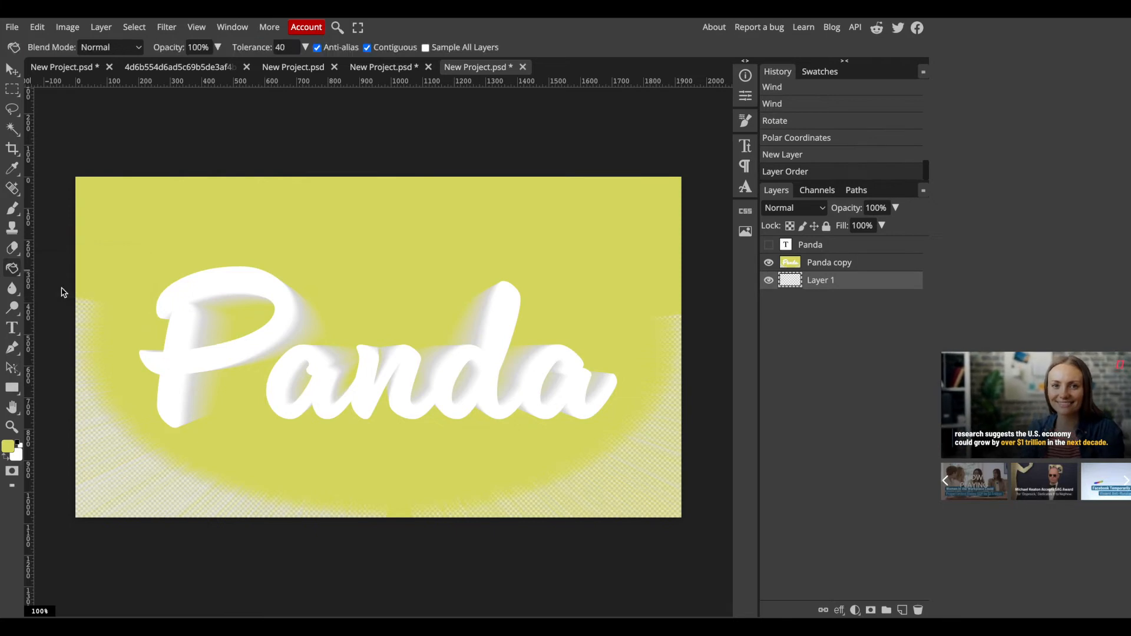
left_click(84, 510)
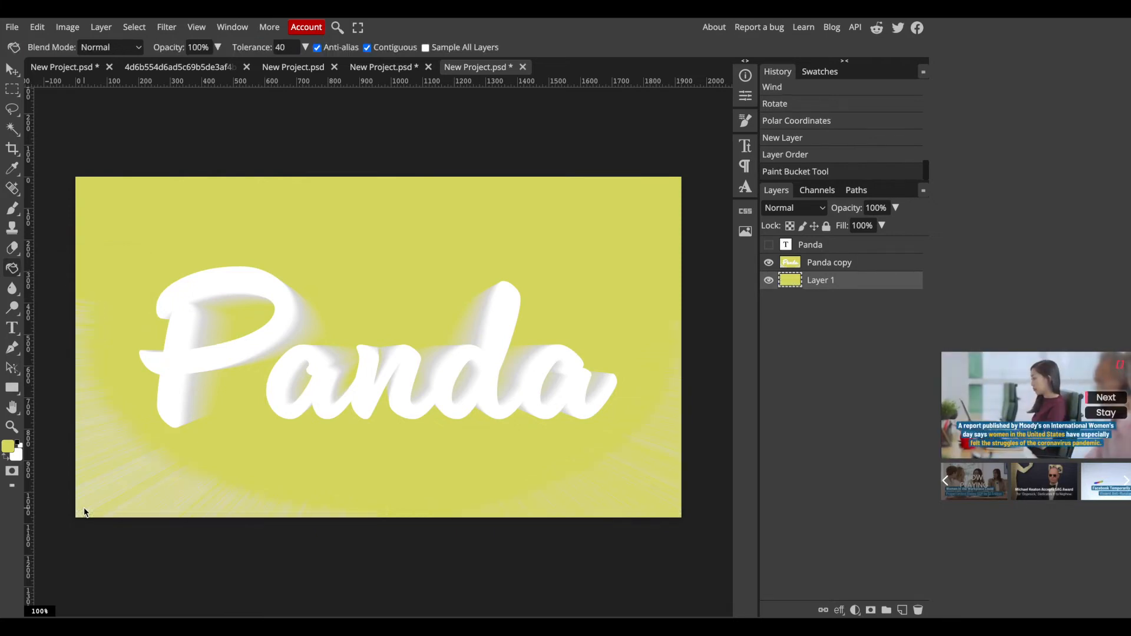
Step: Paint over the pale streaks around the background edges of the Panda copy layer with the yellow 155 px Brush
left_click(871, 265)
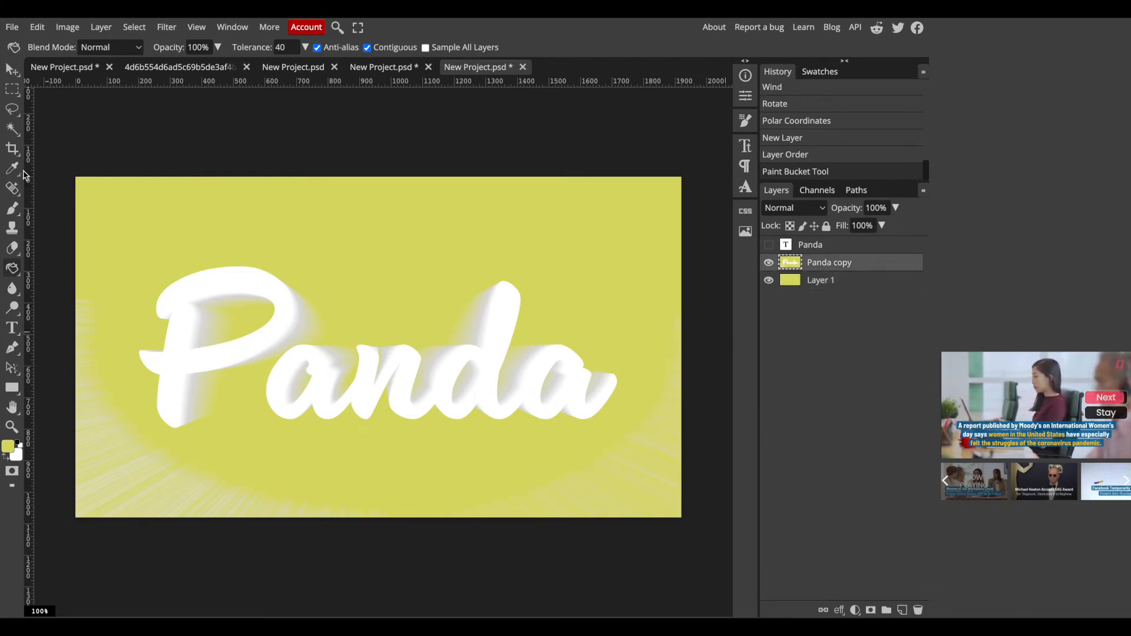
left_click(13, 210)
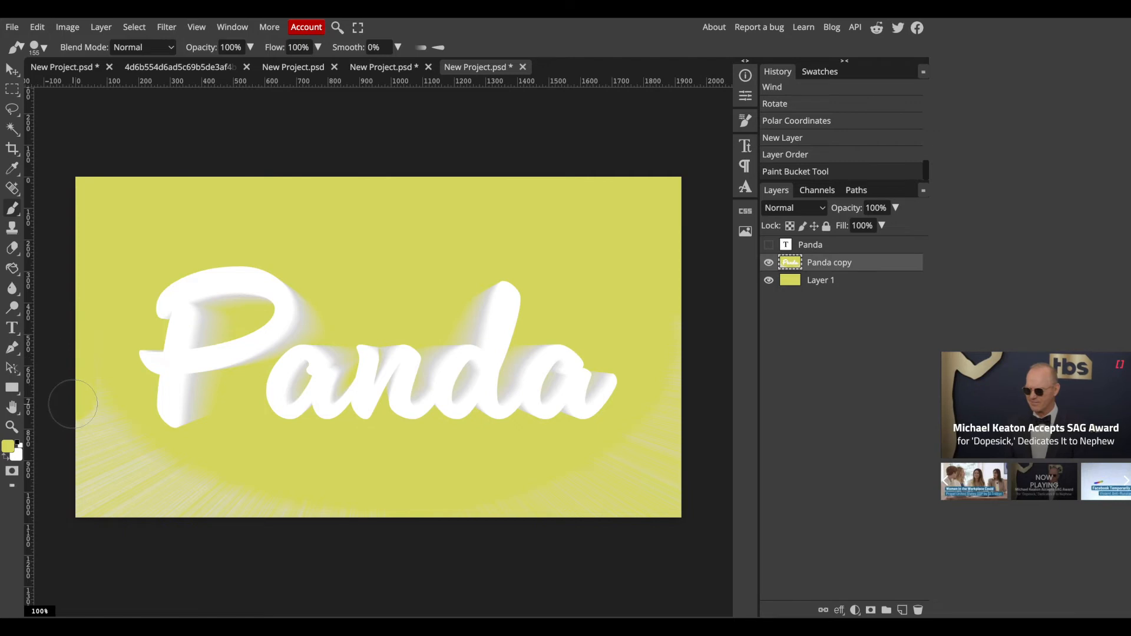
mouse_move(83, 439)
left_mouse_down()
mouse_move(103, 486)
mouse_move(103, 419)
mouse_move(97, 512)
mouse_move(65, 489)
mouse_move(418, 514)
mouse_move(416, 525)
mouse_move(653, 484)
mouse_move(660, 439)
mouse_move(683, 406)
mouse_move(686, 466)
mouse_move(665, 506)
mouse_move(608, 510)
mouse_move(558, 487)
mouse_move(629, 442)
mouse_move(661, 396)
mouse_move(651, 315)
left_mouse_up()
left_click_drag(609, 214, 596, 195)
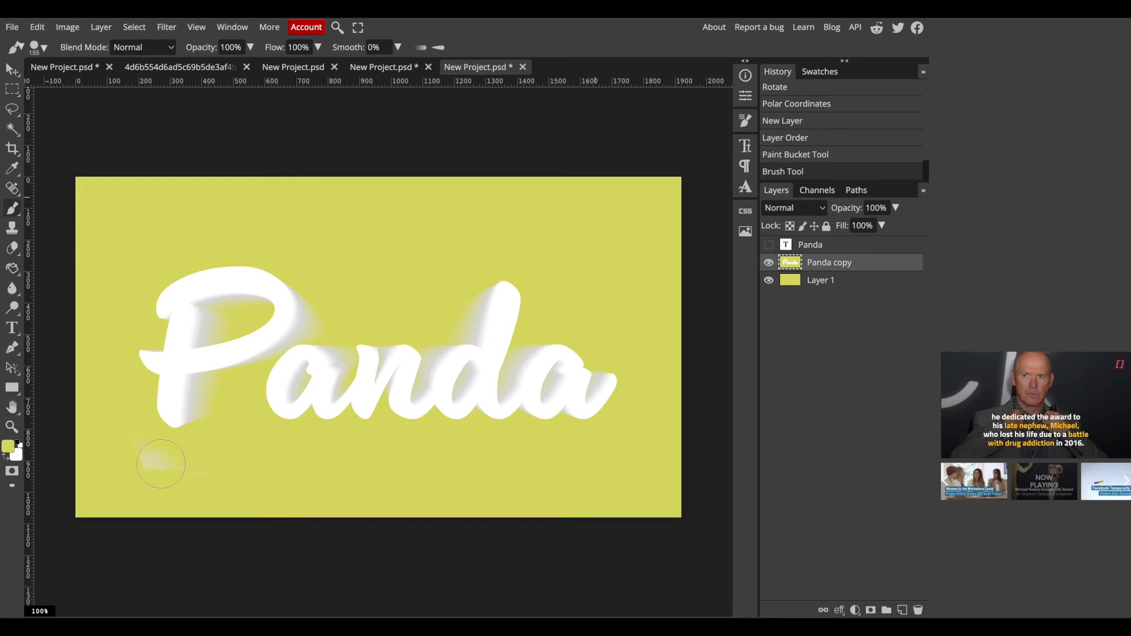
mouse_move(151, 473)
left_mouse_down()
mouse_move(136, 454)
mouse_move(227, 482)
mouse_move(390, 474)
left_mouse_up()
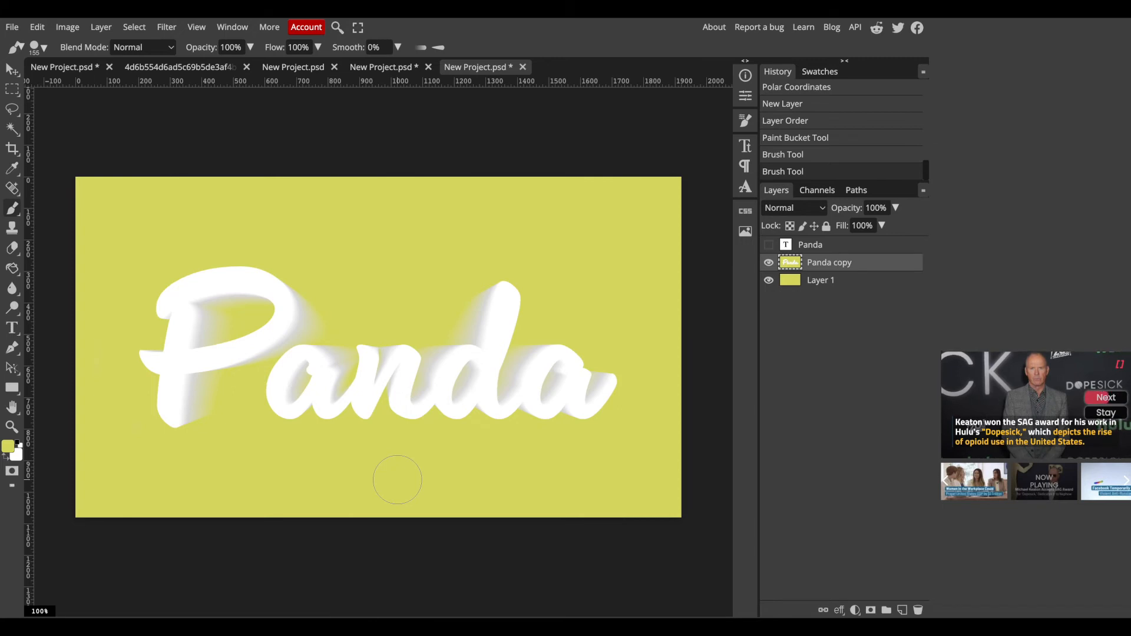
Step: Reduce the brush size to 33 px and touch up the yellow background above the letter n
scroll(397, 479, "up", 3)
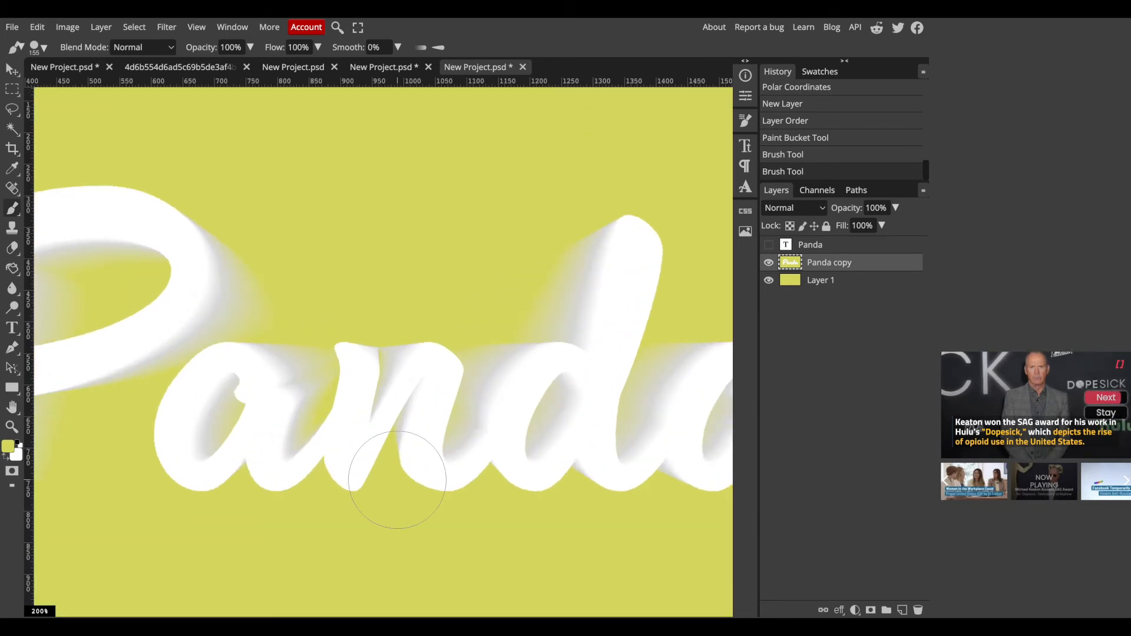
left_click(45, 48)
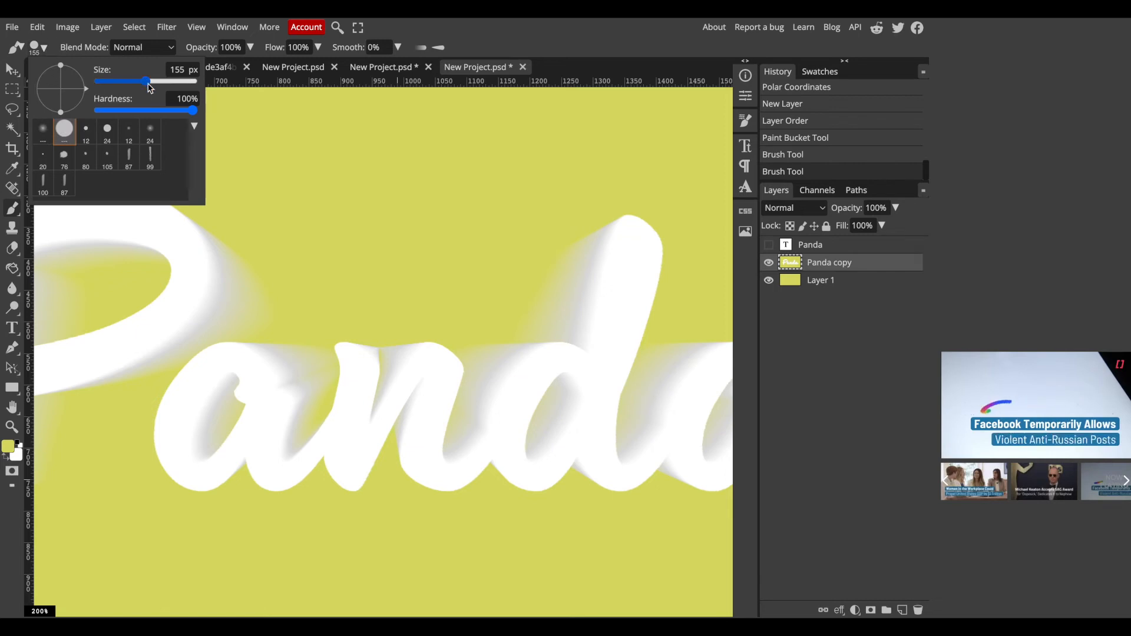
left_click_drag(146, 82, 110, 82)
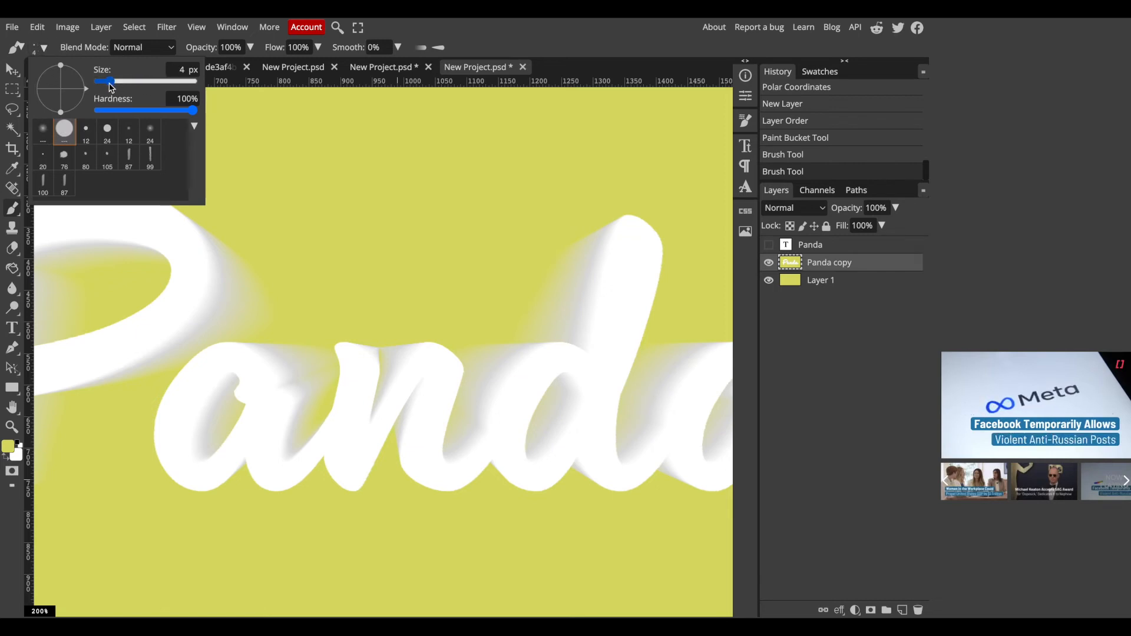
left_click_drag(110, 82, 127, 82)
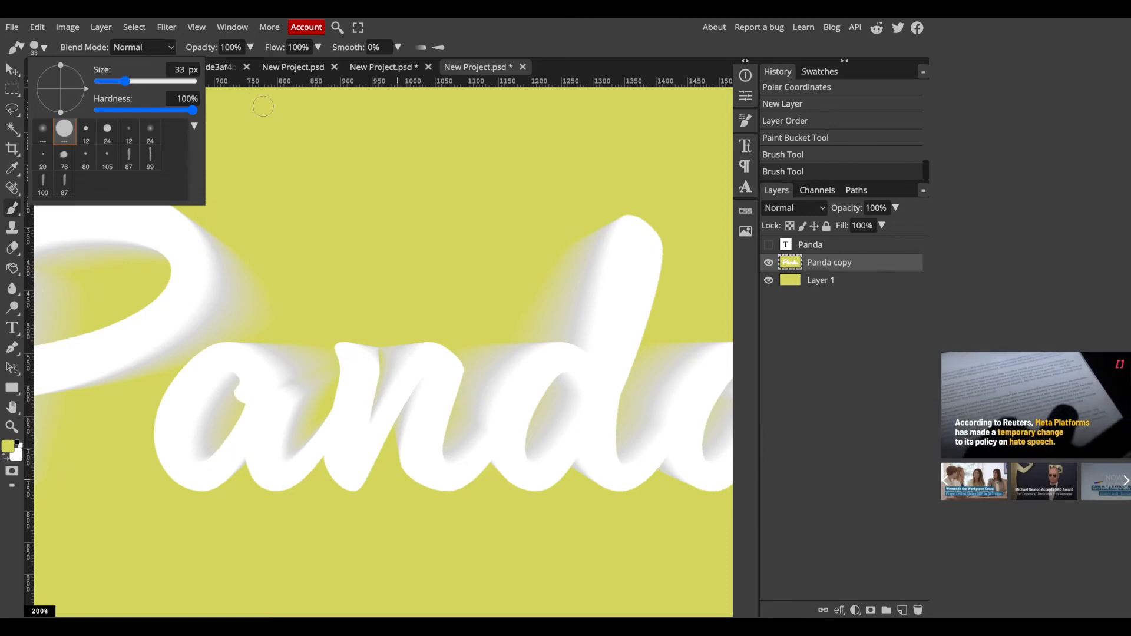
left_click(308, 198)
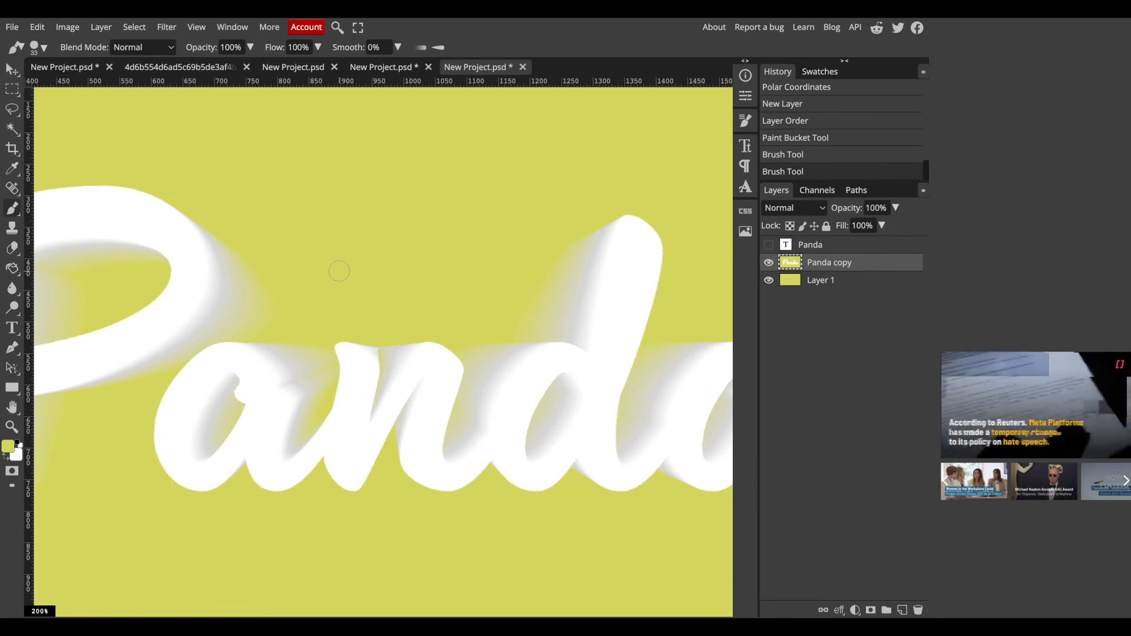
left_click_drag(349, 271, 368, 268)
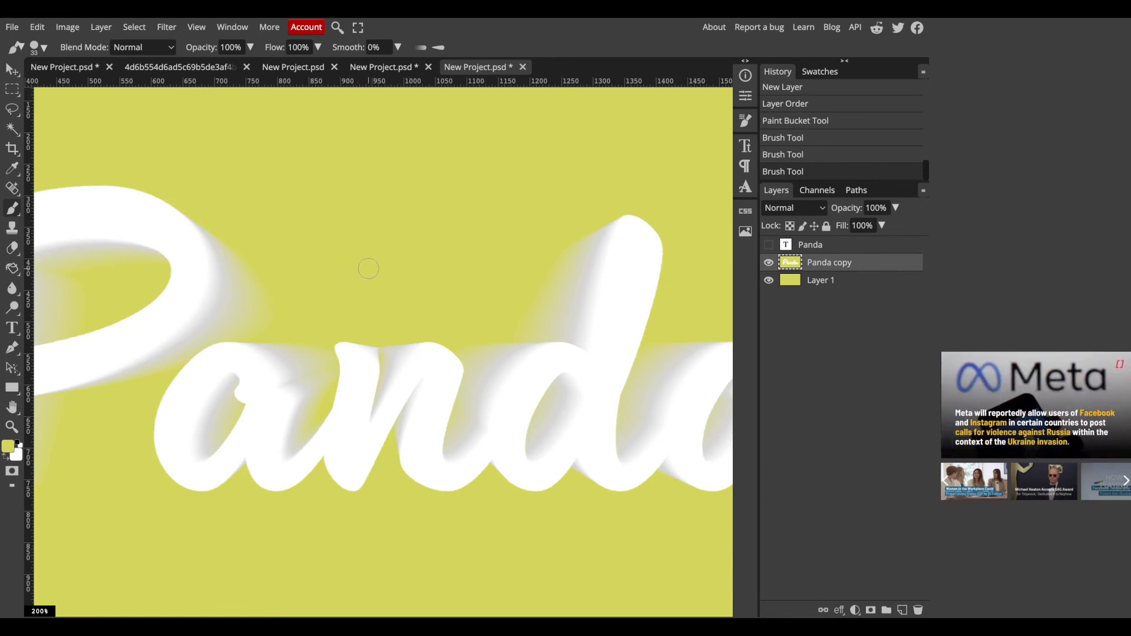
key("ctrl+minus")
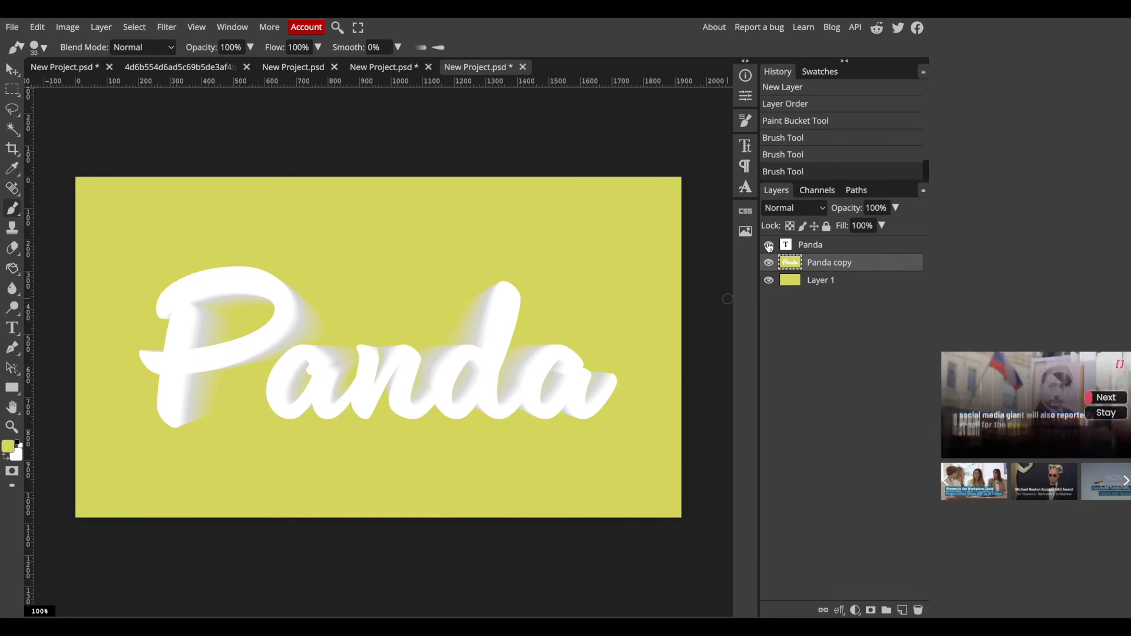
Step: Show the original Panda text layer and add a Gradient Overlay layer style to it
left_click(846, 246)
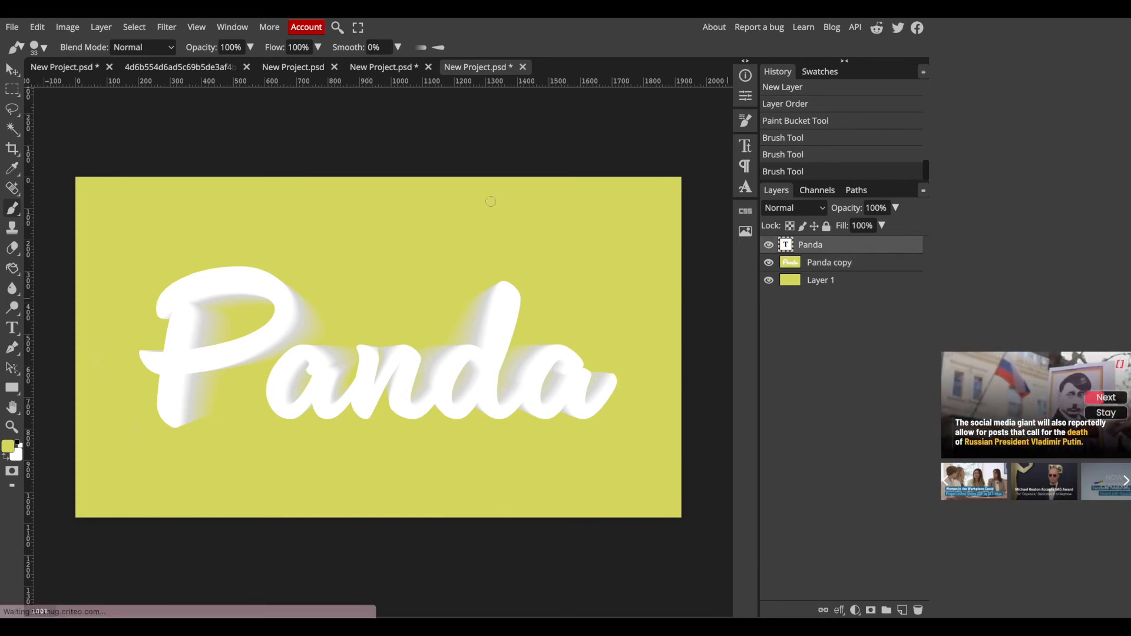
left_click(11, 73)
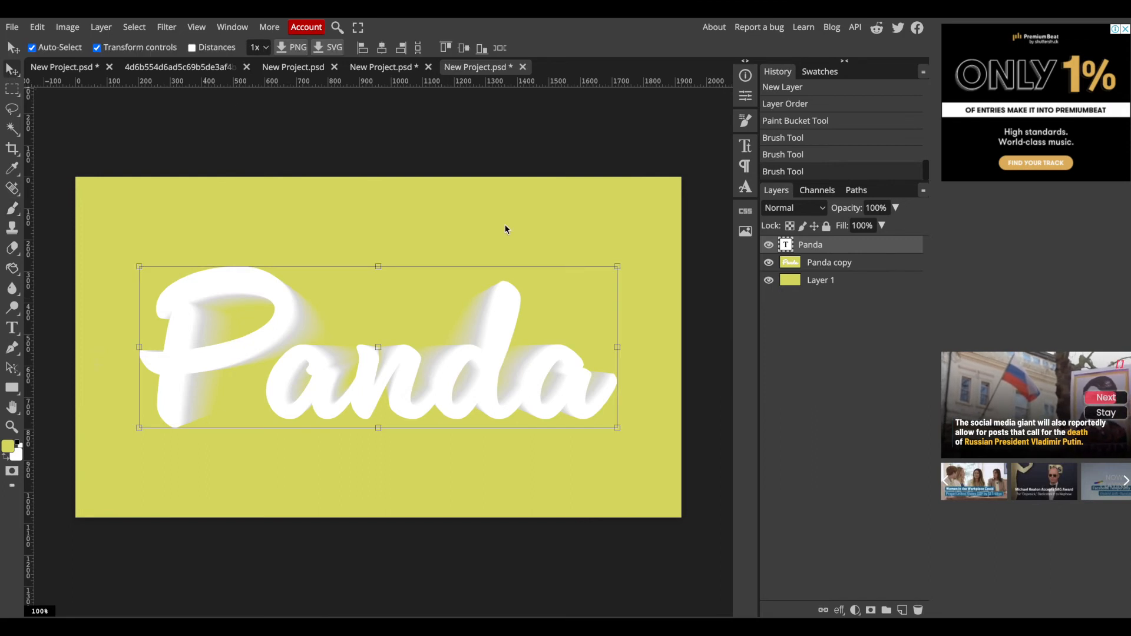
double_click(849, 247)
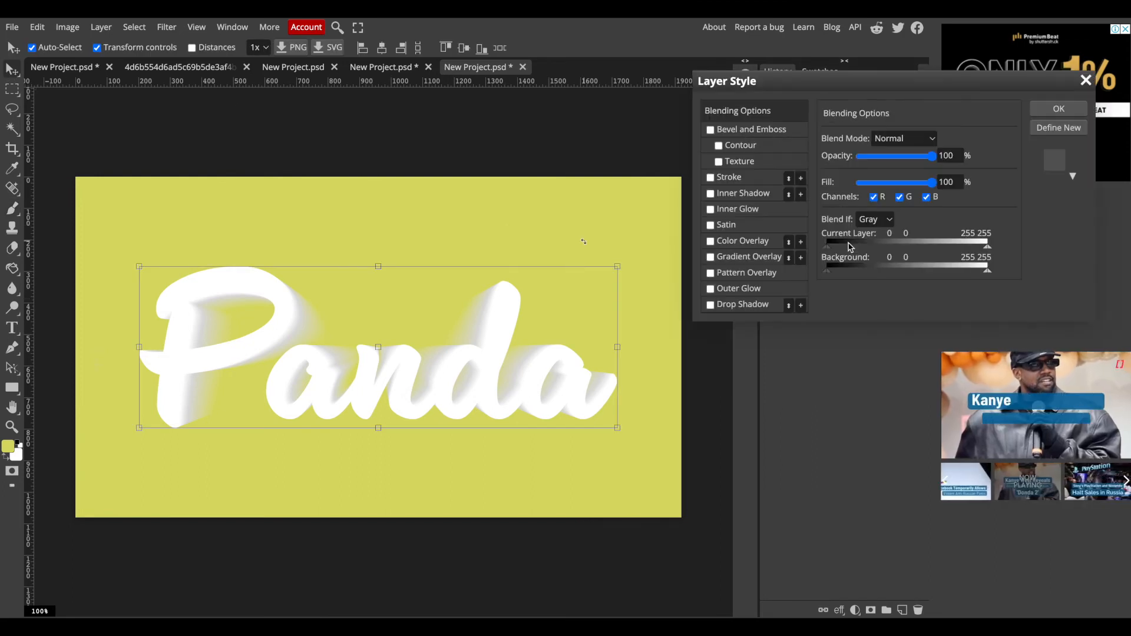
left_click(753, 260)
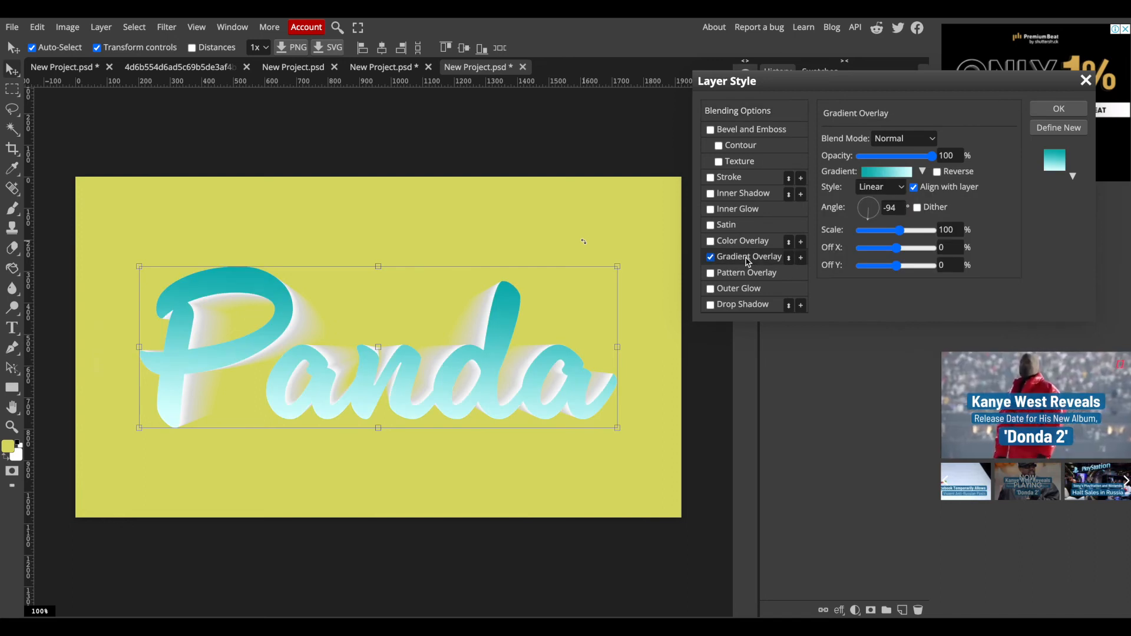
Step: Set the starting colour stop of the overlay gradient to orange ff8000
left_click(888, 176)
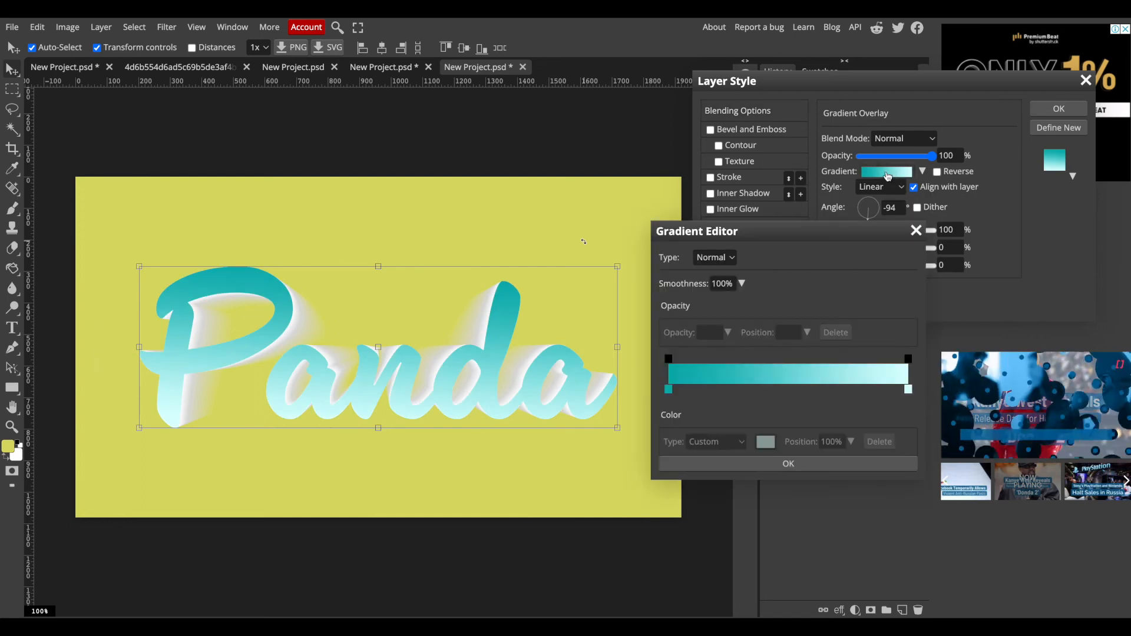
left_click_drag(795, 233, 893, 200)
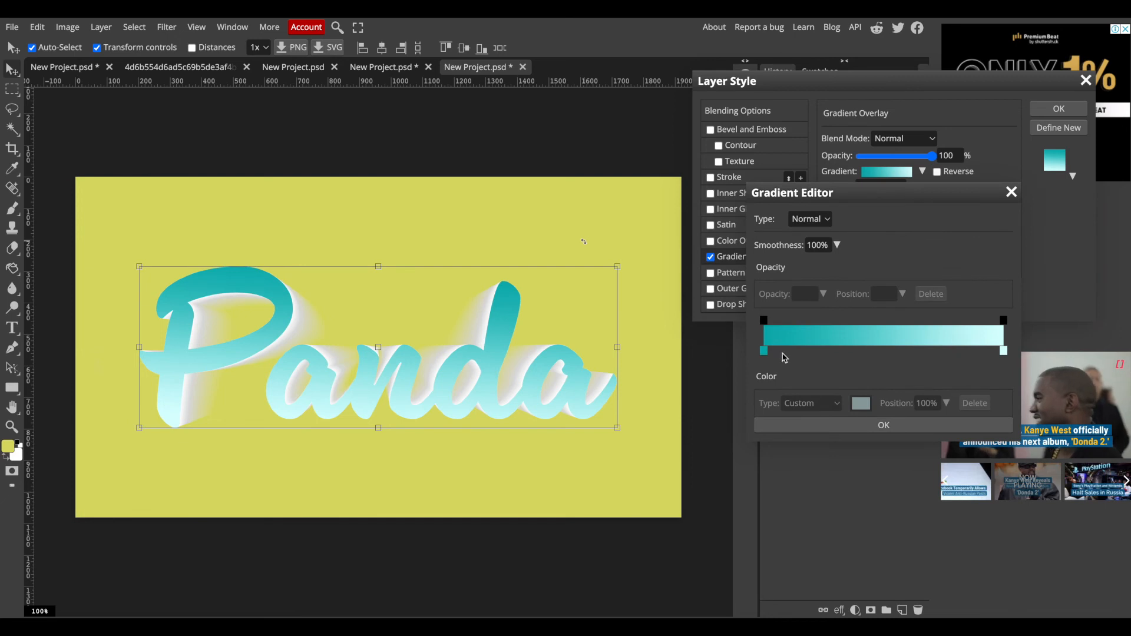
left_click(763, 351)
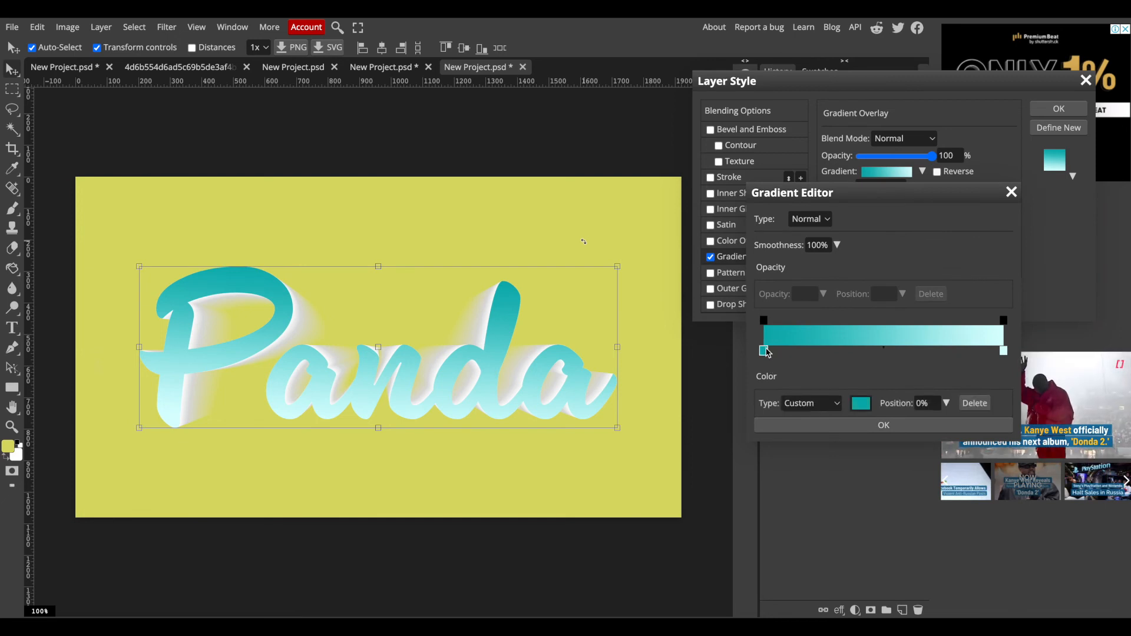
left_click(861, 406)
left_click_drag(307, 126, 751, 55)
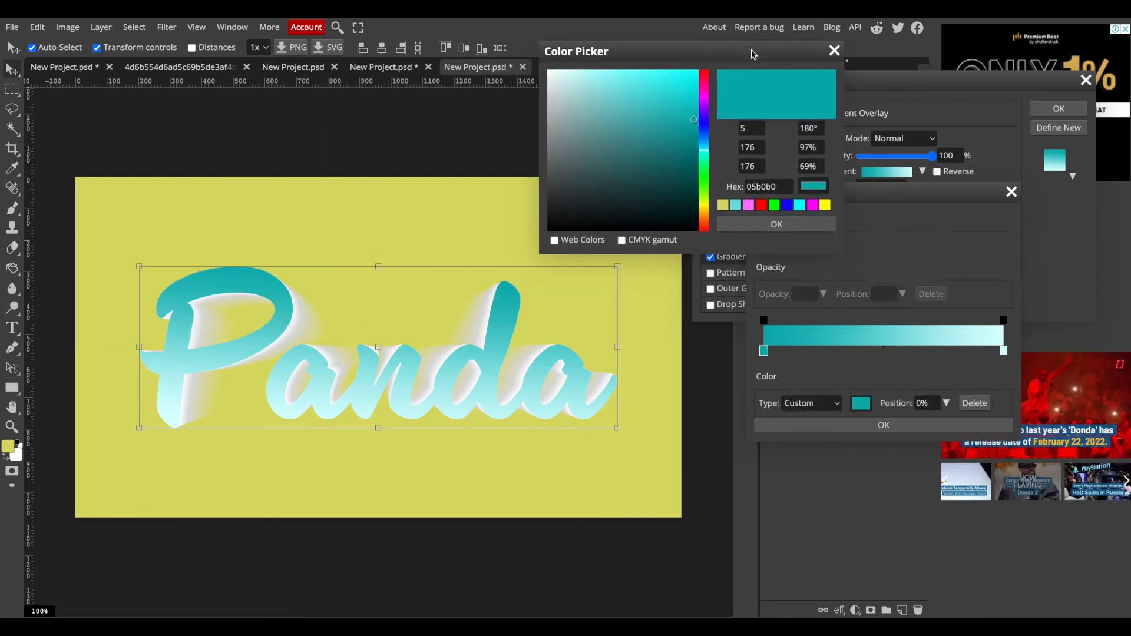
left_click(824, 204)
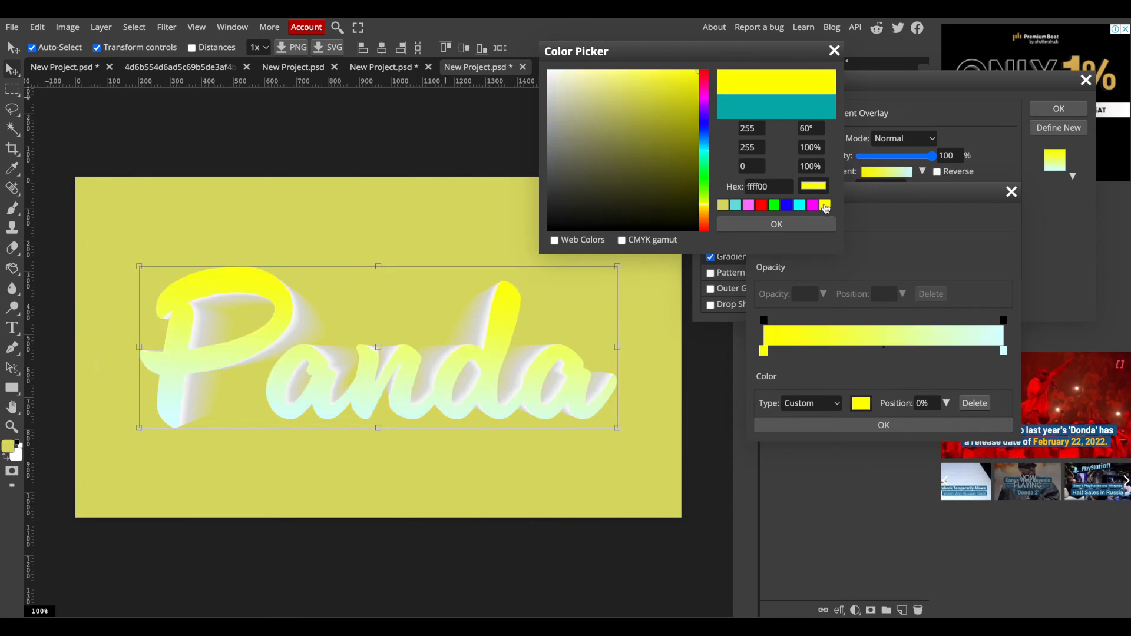
left_click(703, 211)
left_click_drag(703, 212, 704, 216)
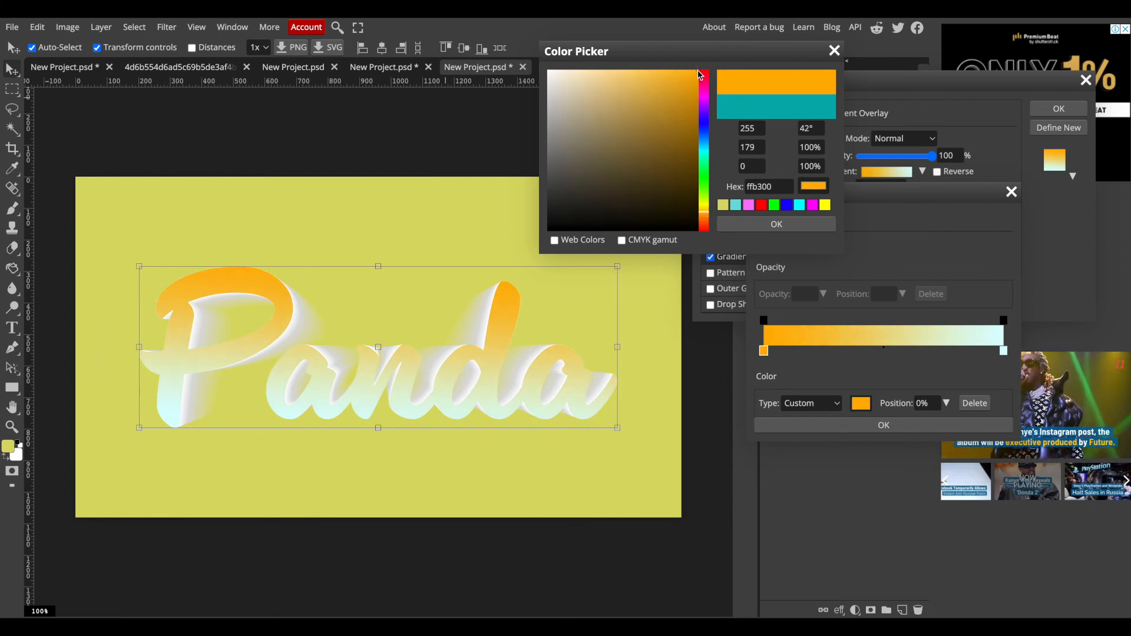
mouse_move(698, 74)
left_mouse_down()
mouse_move(696, 105)
mouse_move(689, 72)
mouse_move(702, 71)
left_mouse_up()
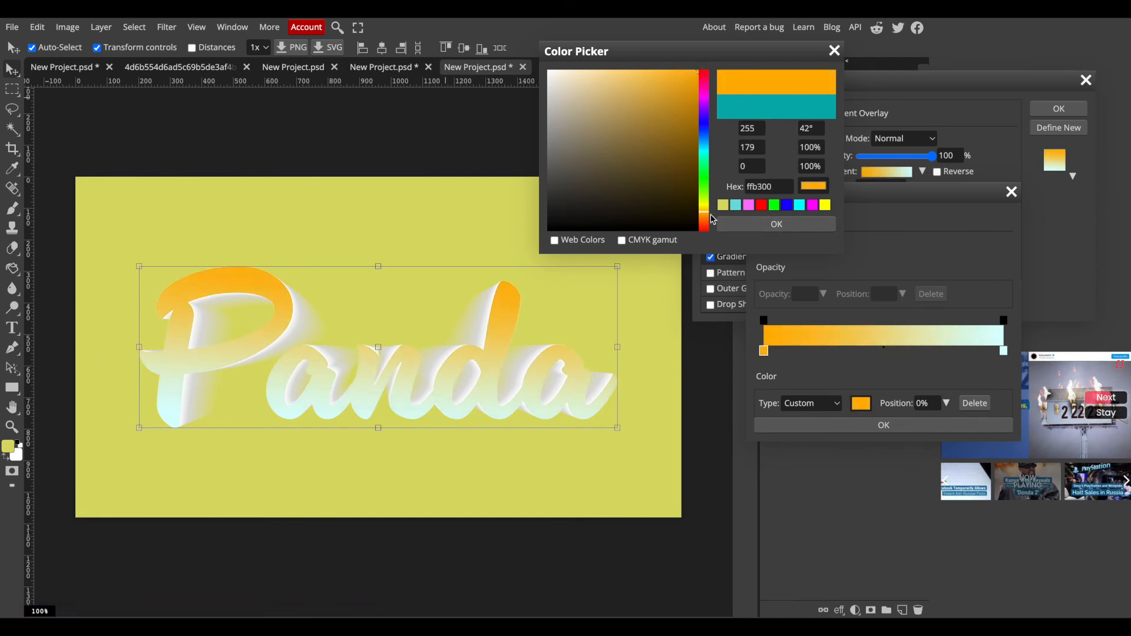
left_click_drag(707, 219, 708, 222)
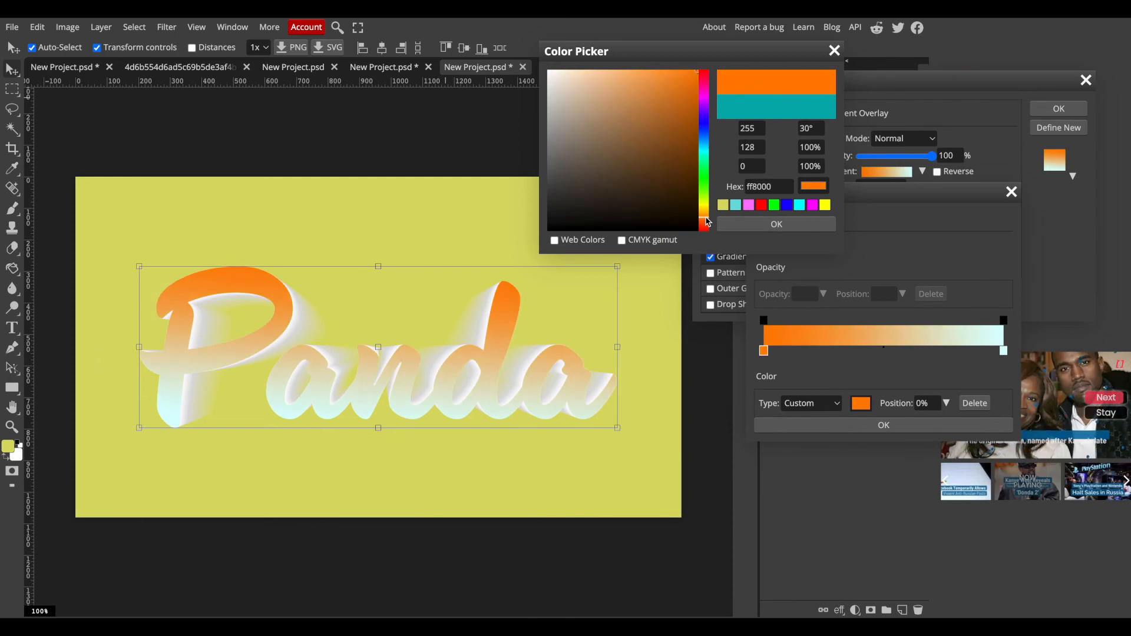
left_click(748, 225)
Step: Set the end colour stop of the overlay gradient to pale yellow ffef85
left_click(1004, 351)
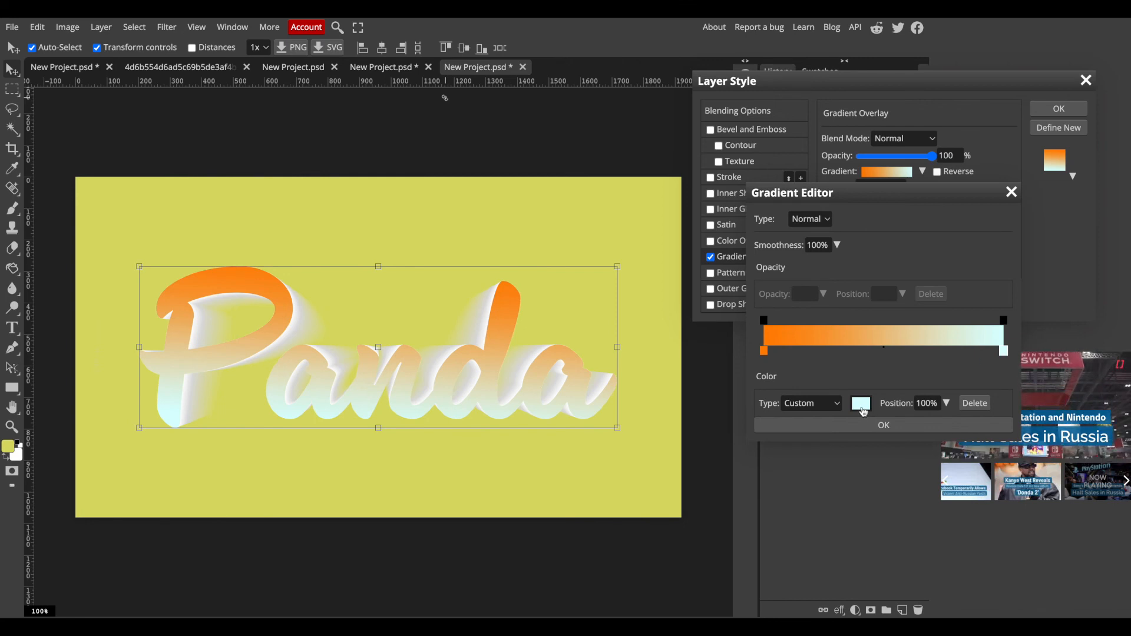
left_click(861, 403)
left_click_drag(307, 126, 840, 62)
left_click(915, 212)
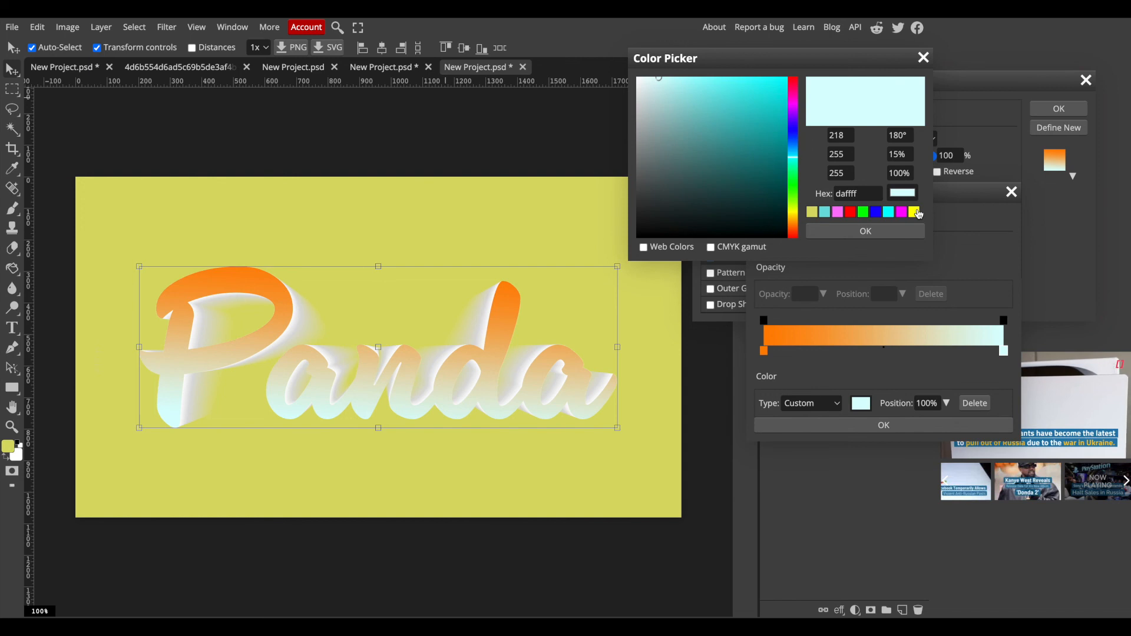
mouse_move(787, 81)
left_mouse_down()
mouse_move(788, 120)
mouse_move(788, 84)
left_mouse_up()
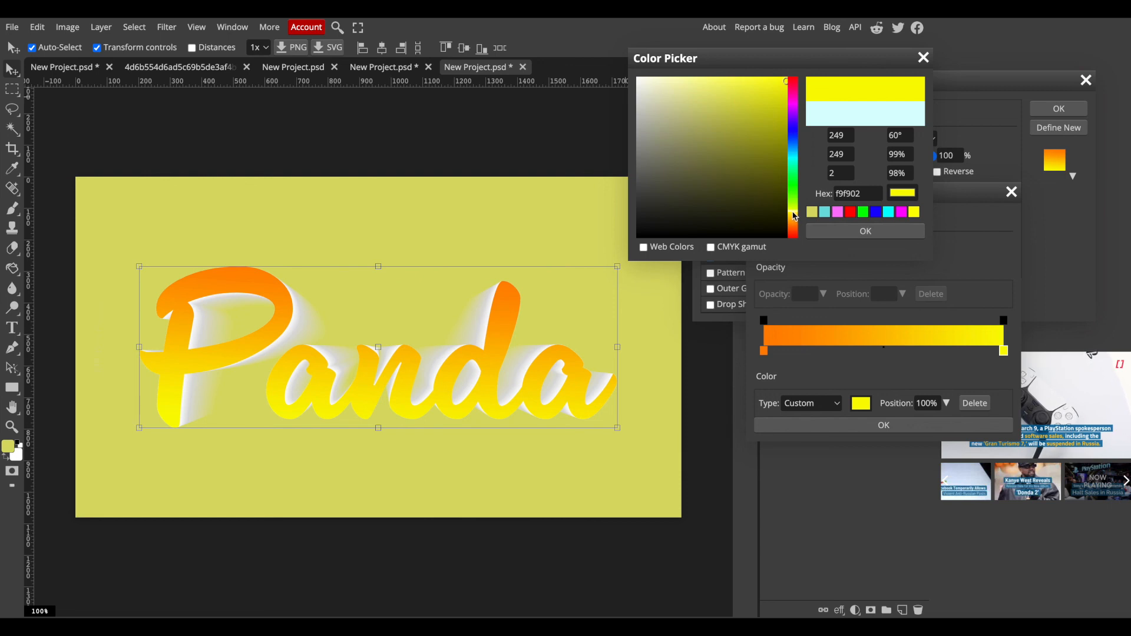
left_click_drag(795, 217, 795, 218)
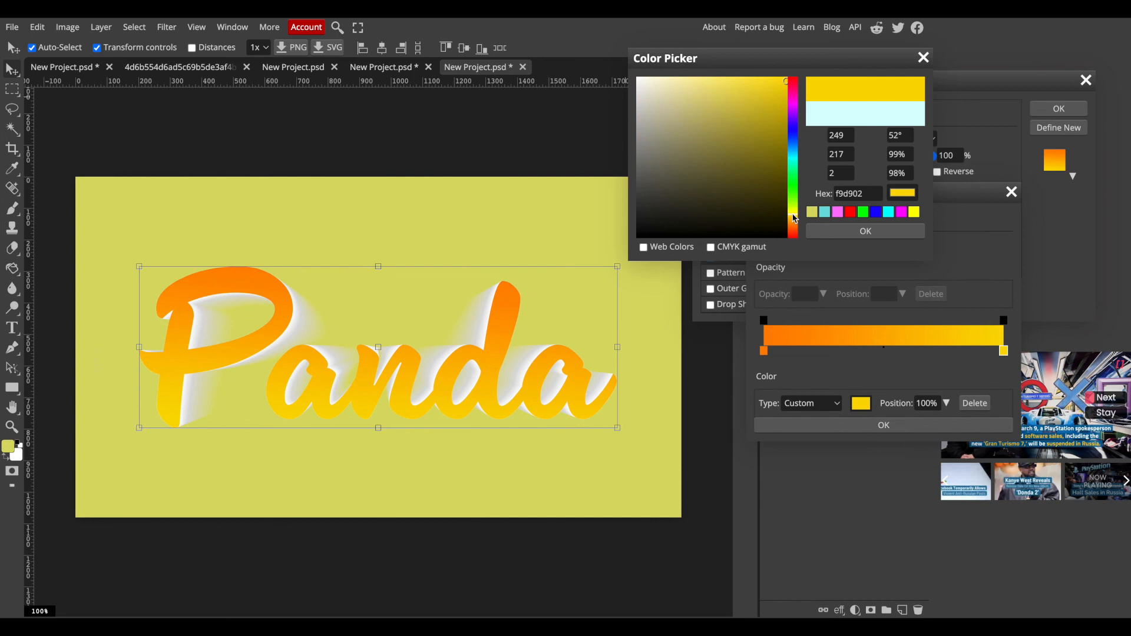
mouse_move(787, 83)
left_mouse_down()
mouse_move(788, 108)
mouse_move(786, 83)
mouse_move(710, 78)
left_mouse_up()
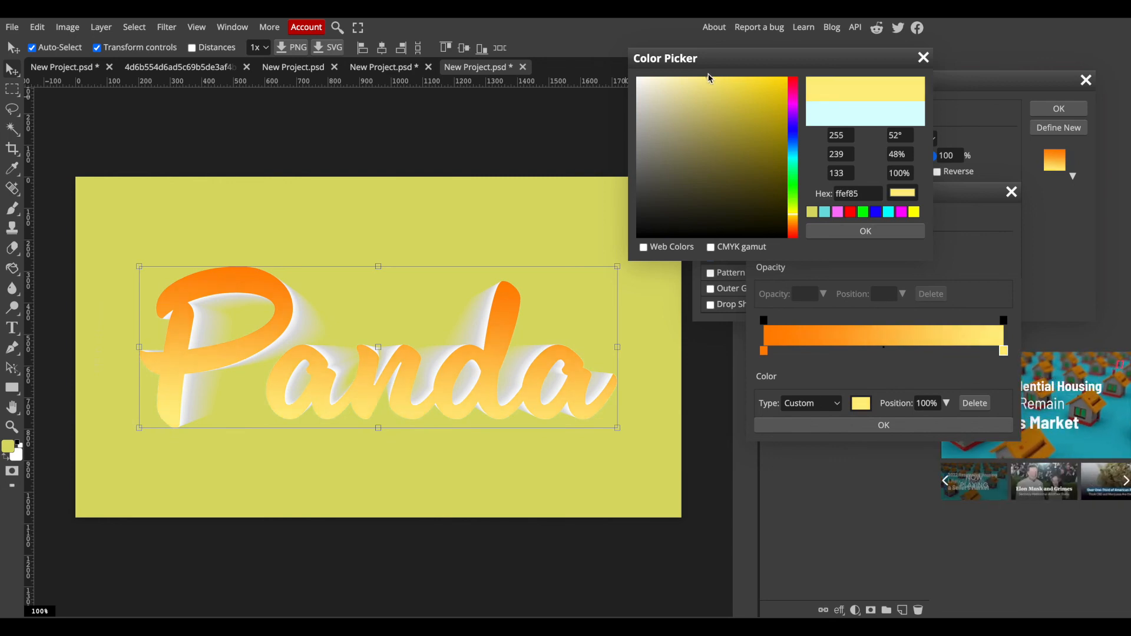
left_click(865, 232)
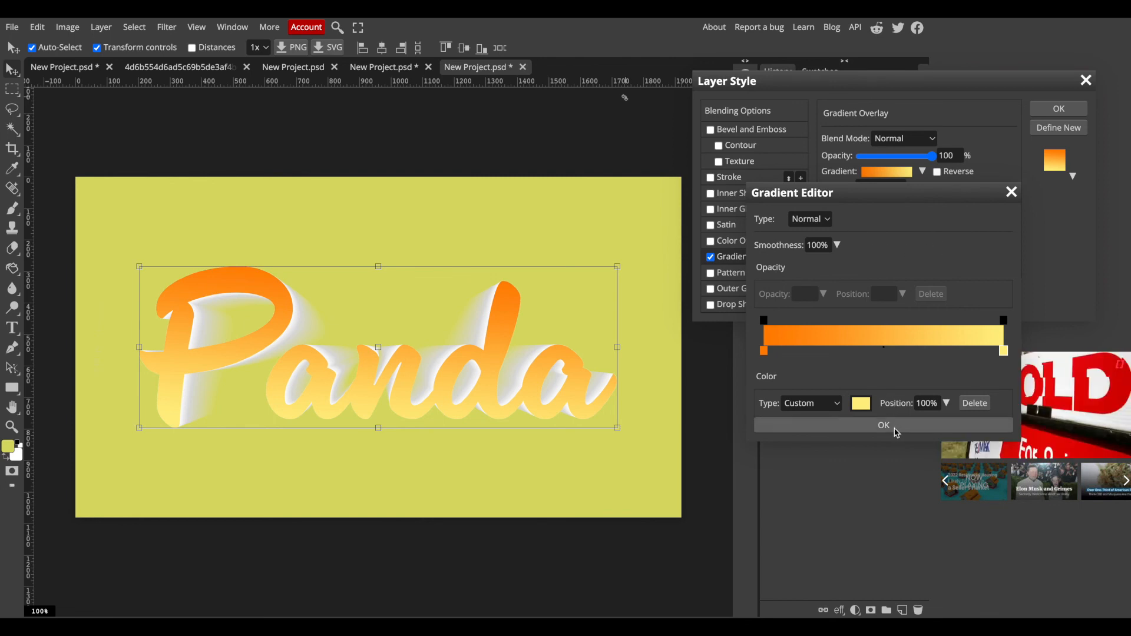
Step: Accept the edited gradient, set the overlay's angle to 83°, and apply the layer style to the Panda text
left_click(893, 429)
left_click(870, 223)
mouse_move(870, 223)
left_mouse_down()
mouse_move(861, 211)
mouse_move(871, 201)
left_mouse_up()
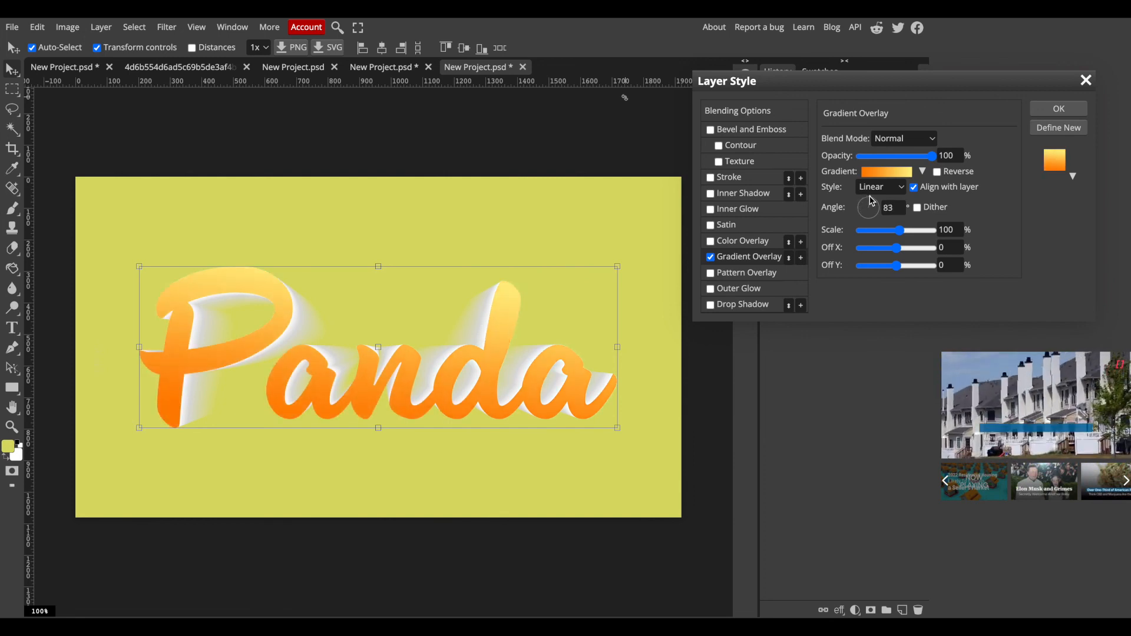
left_click(1058, 109)
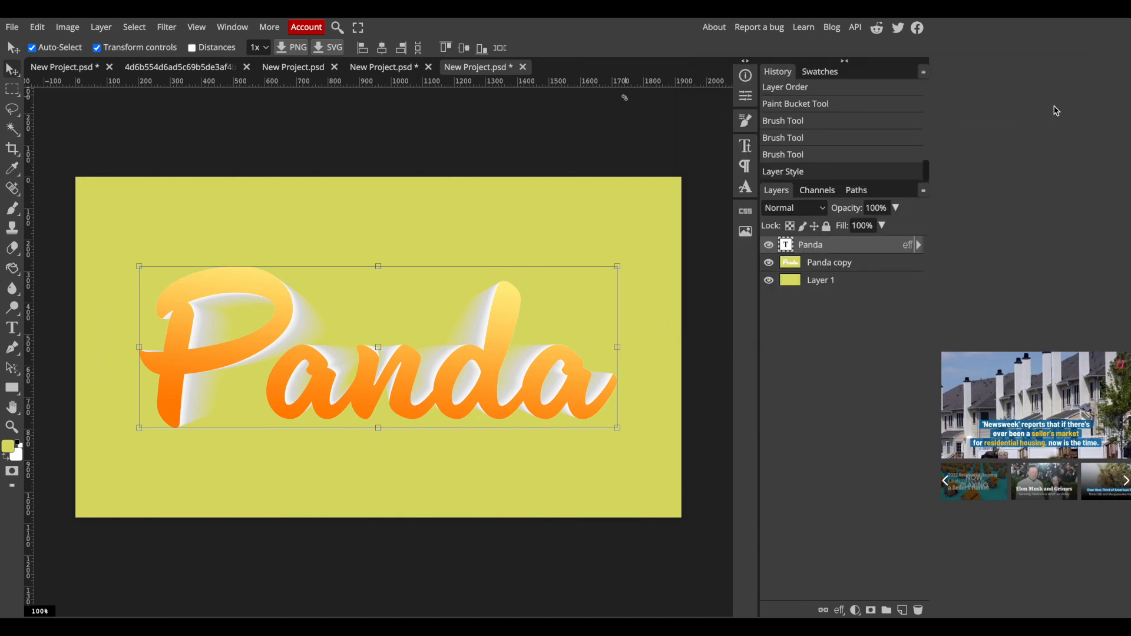
Step: Select the yellow background layer, Layer 1, beneath the Panda copy layer
left_click(808, 281)
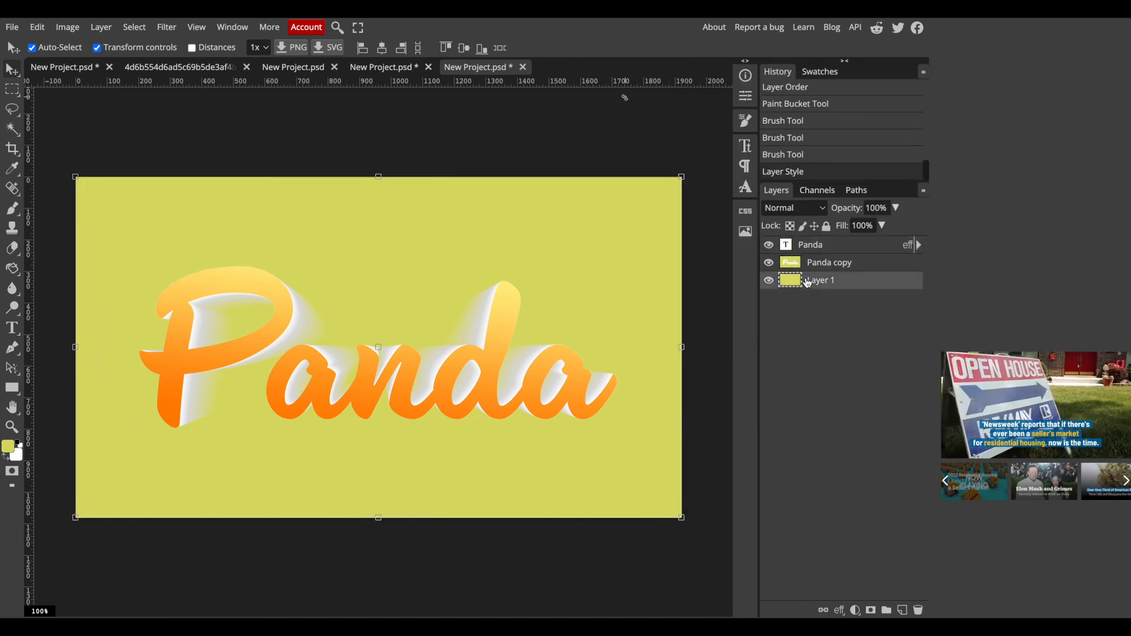